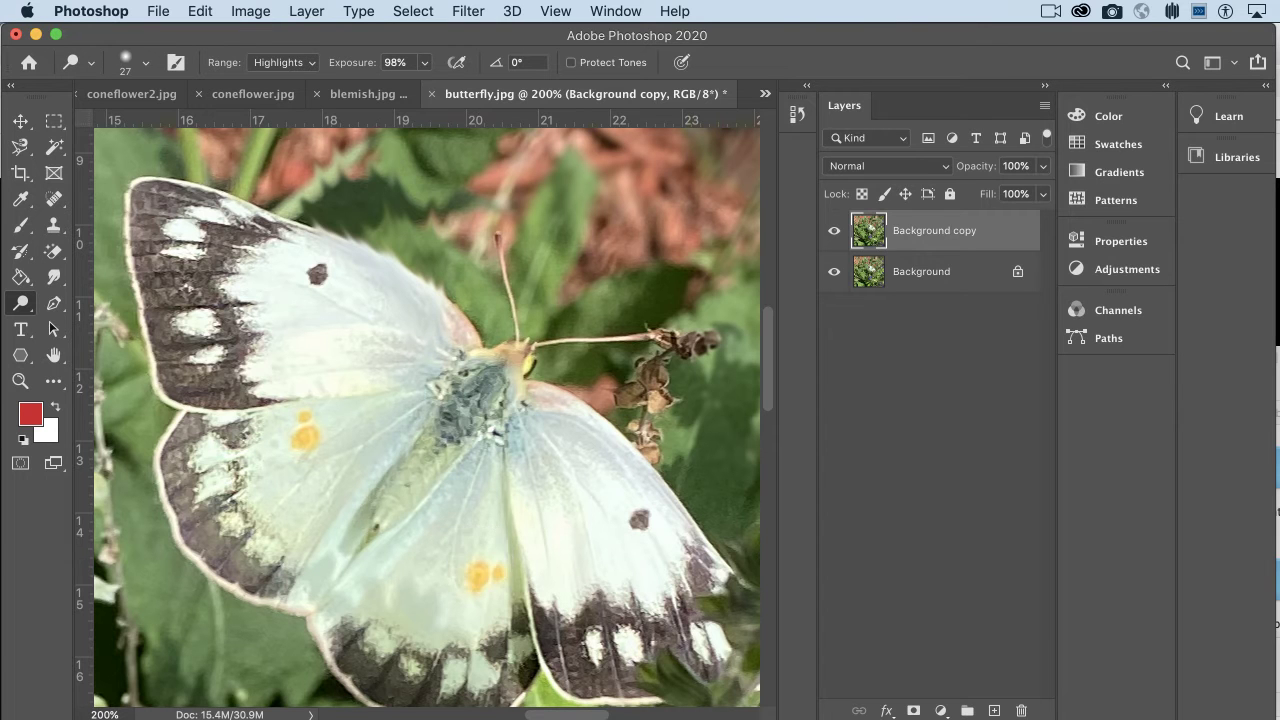
Switch to Chrome, widen its window and read the Burning and Dodging sections of the Wikipedia article
key(super+Tab)
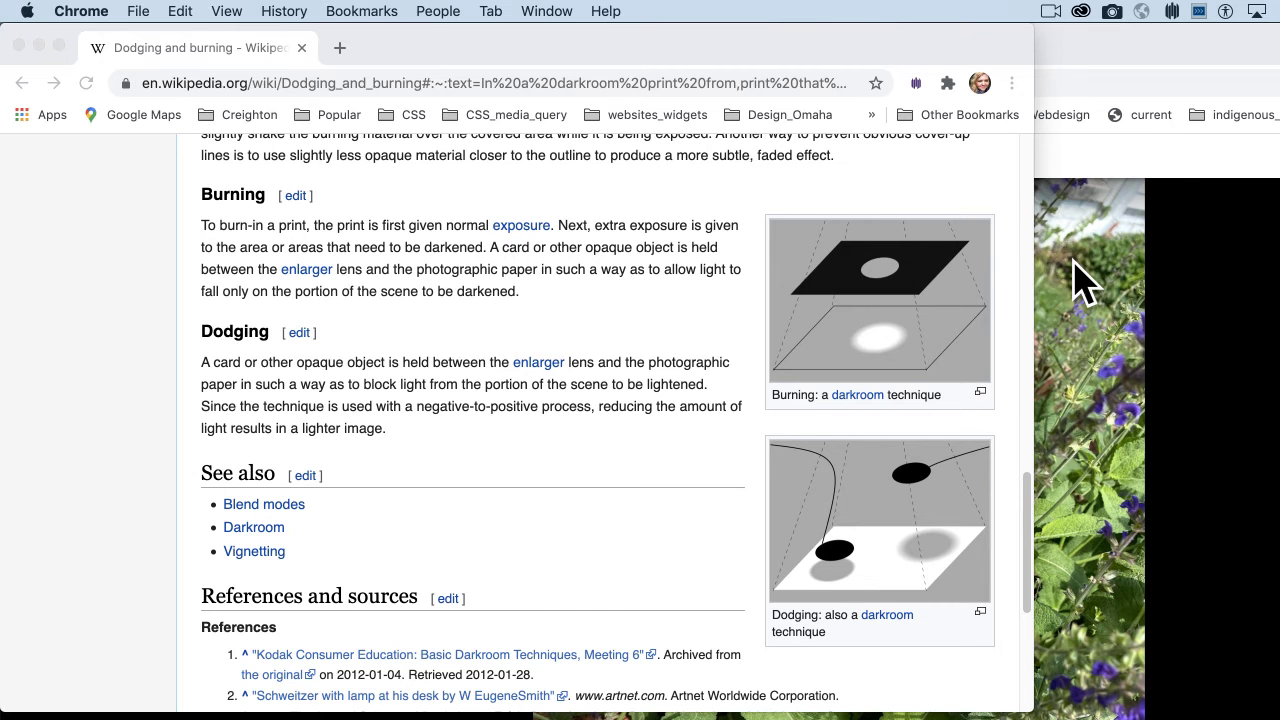
click(1035, 283)
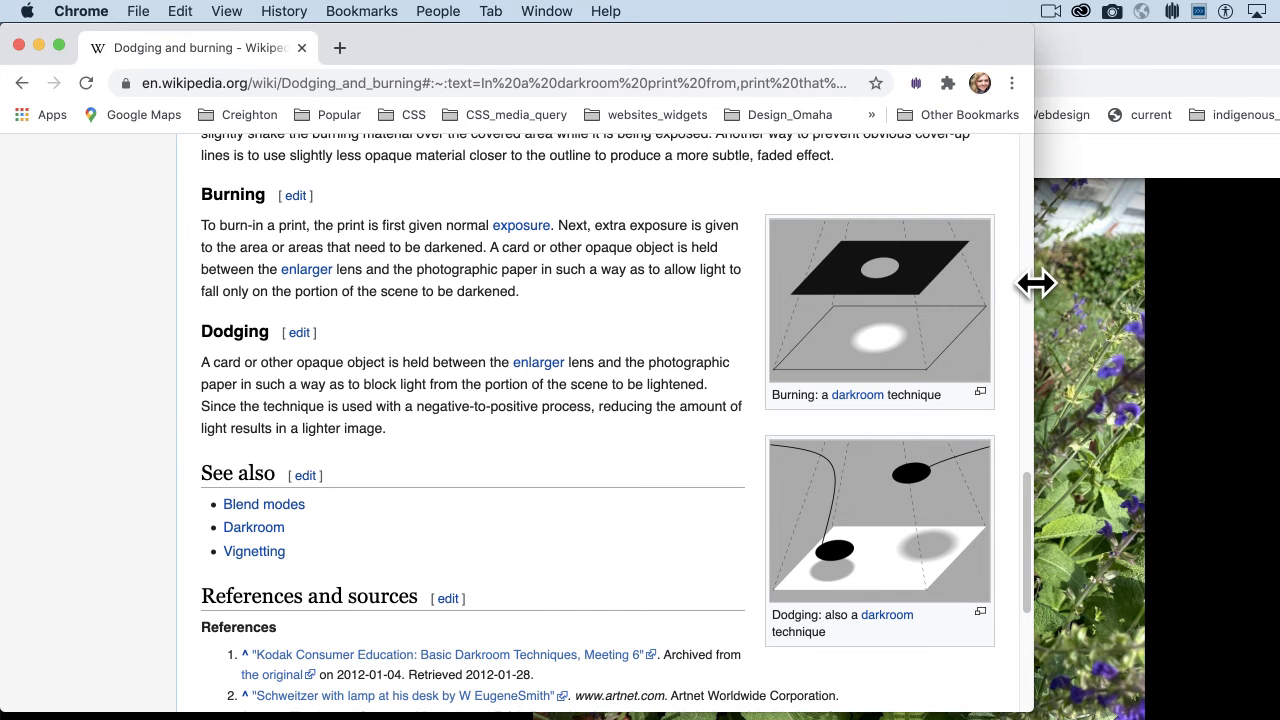
drag(1039, 283, 1094, 283)
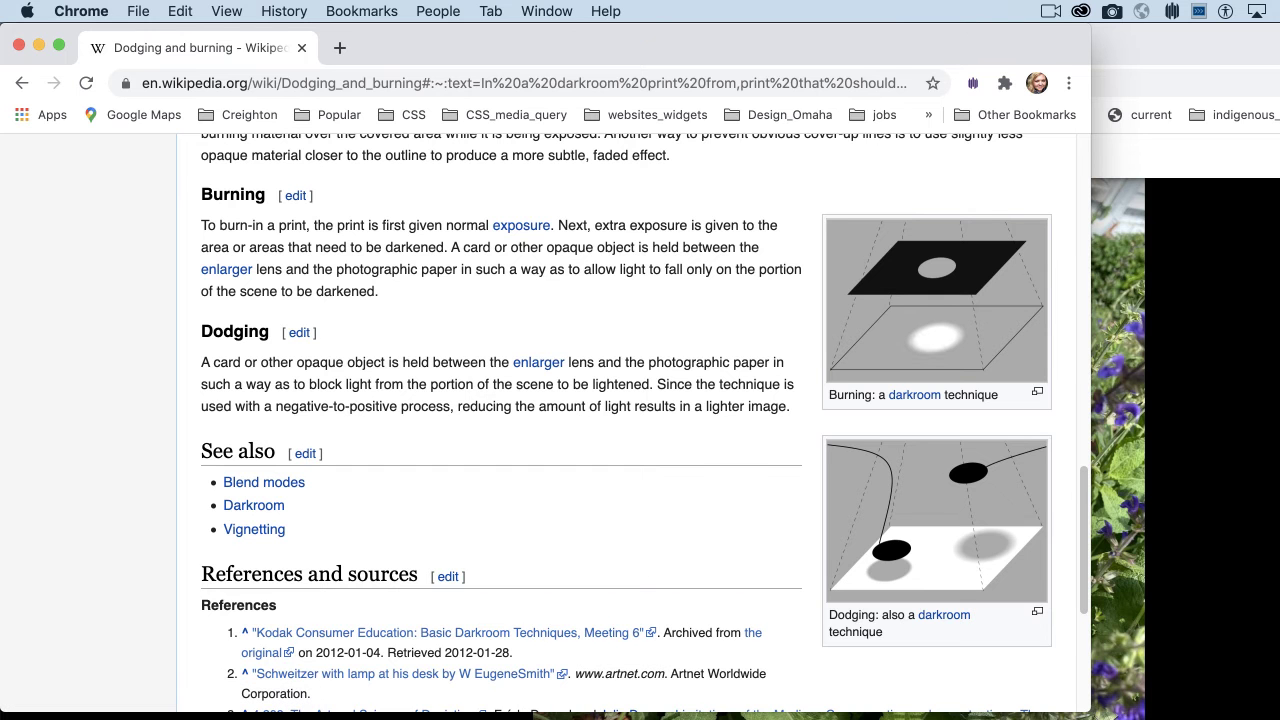
Switch back to Photoshop and choose the Dodge tool for the butterfly image's Background copy layer
key(super+Tab)
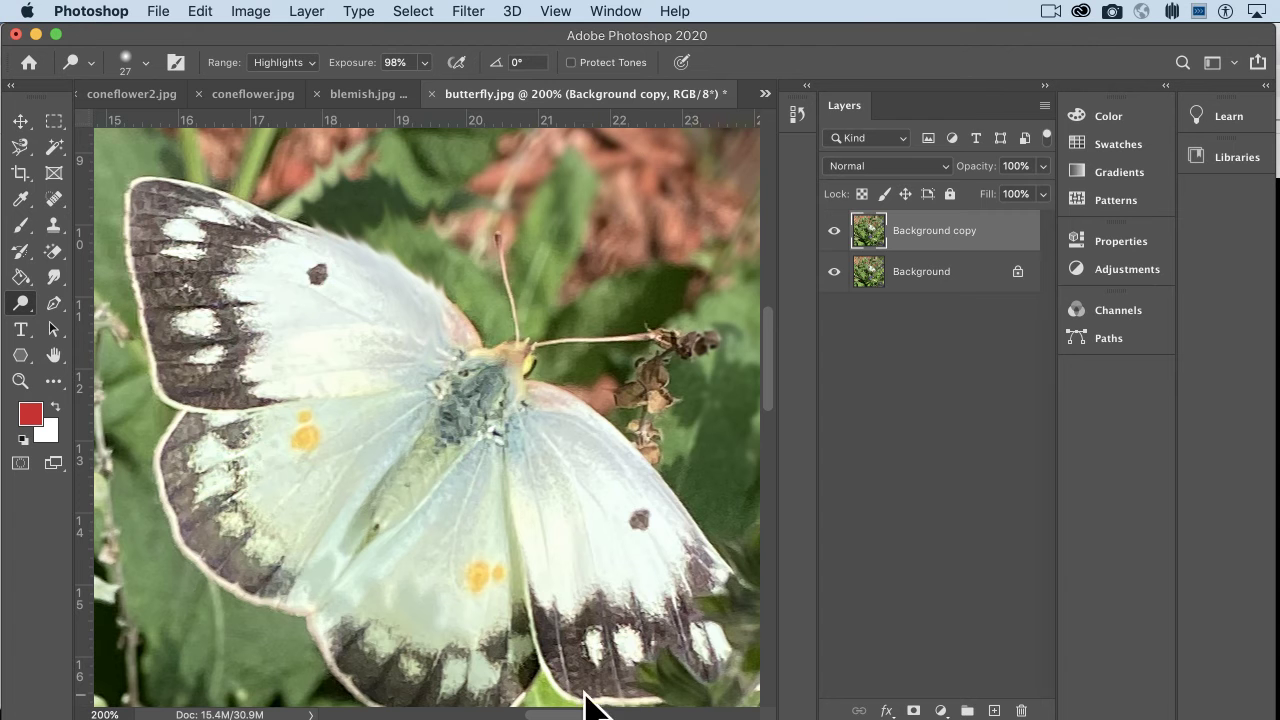
right_click(19, 305)
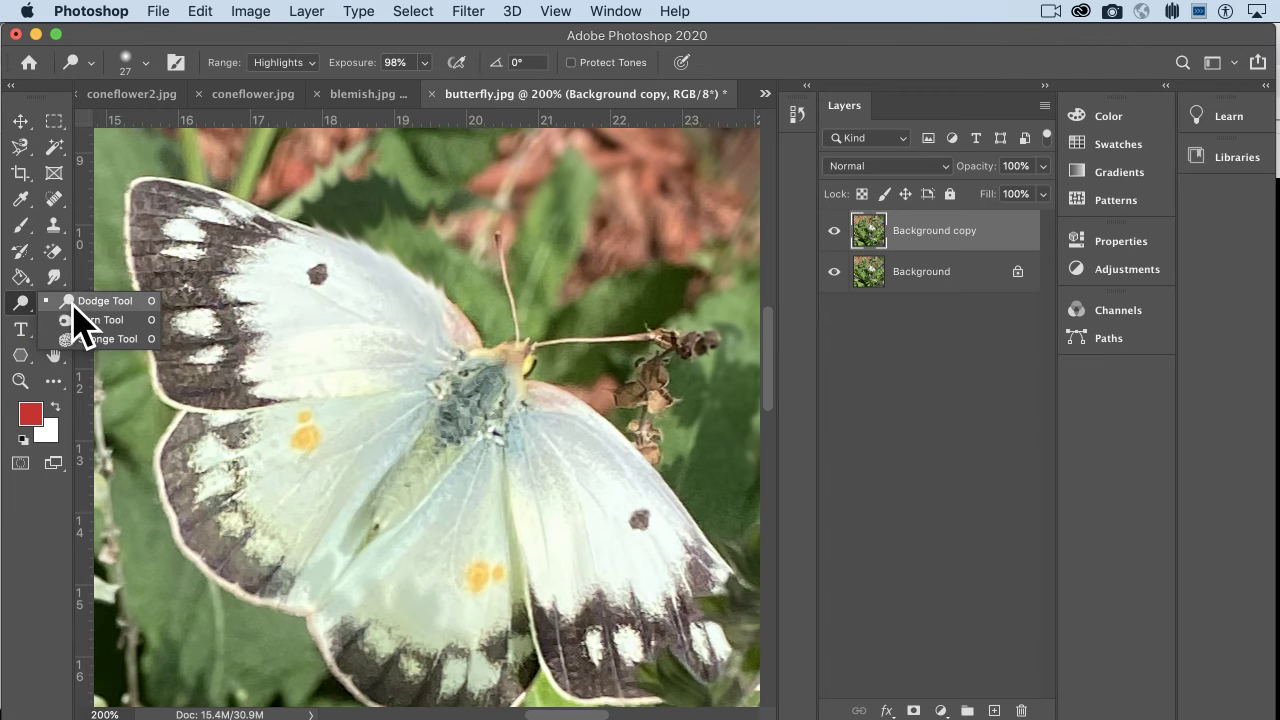
click(74, 302)
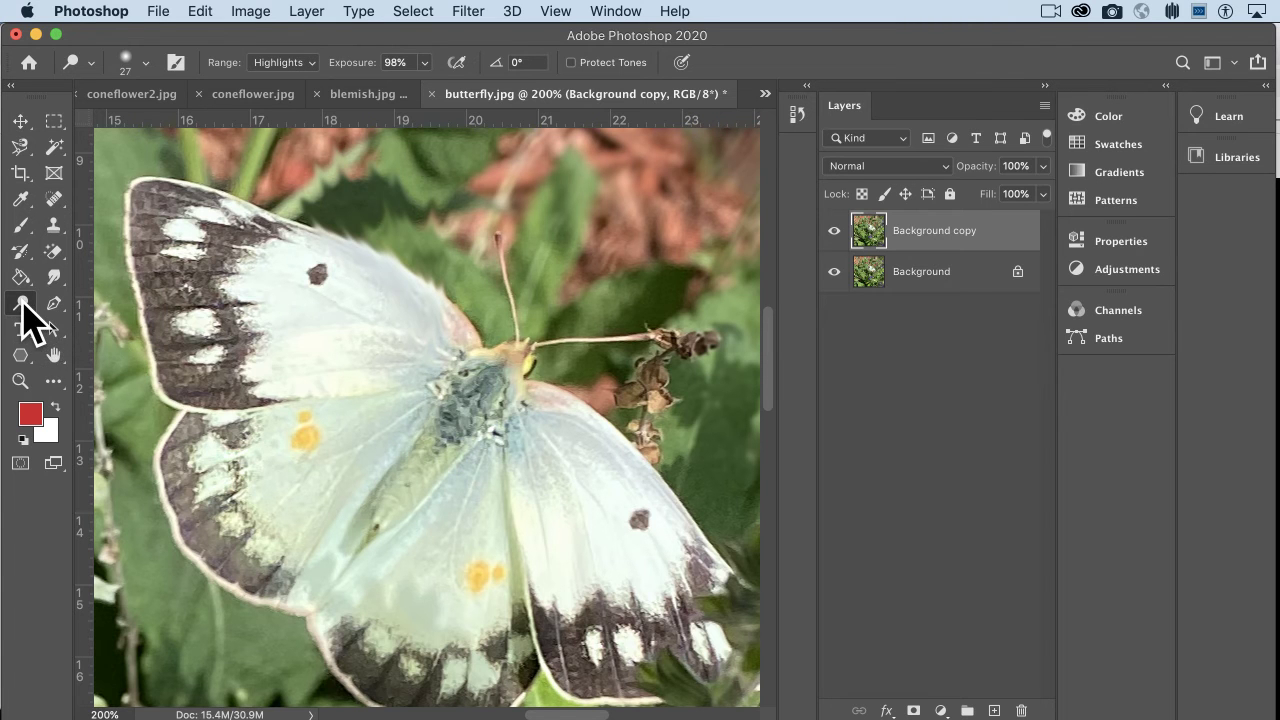
click(22, 303)
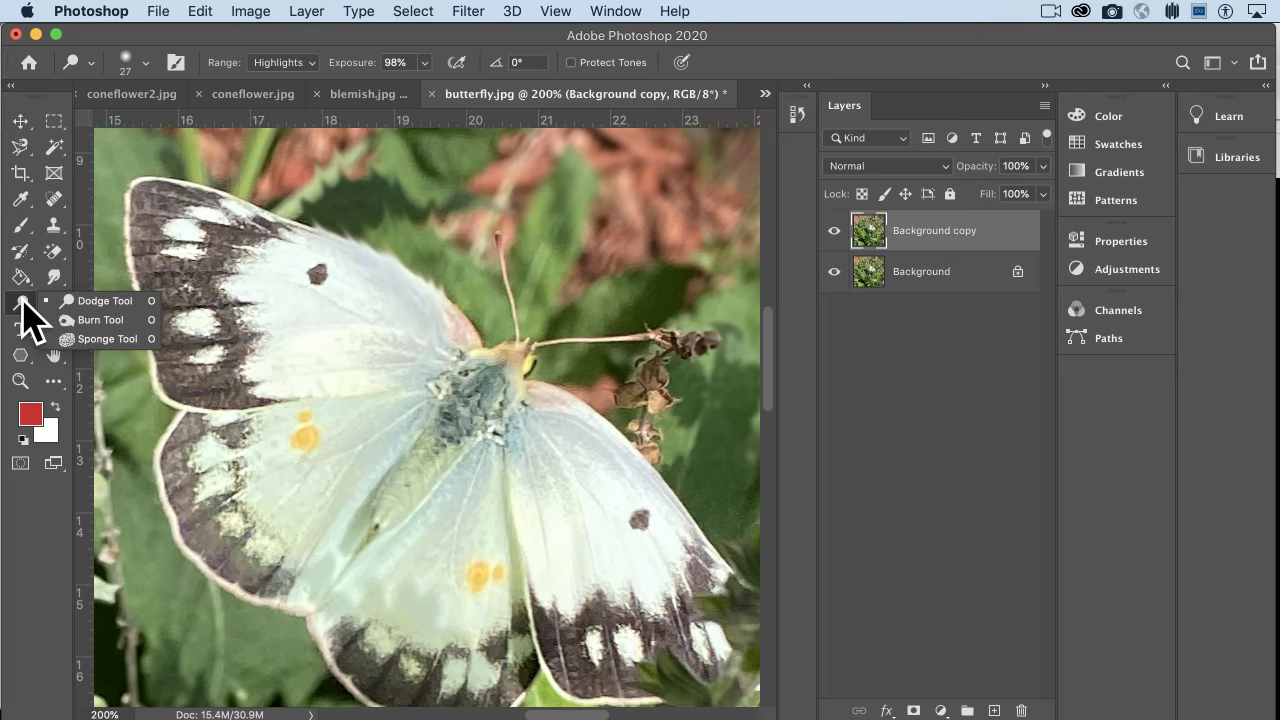
click(89, 305)
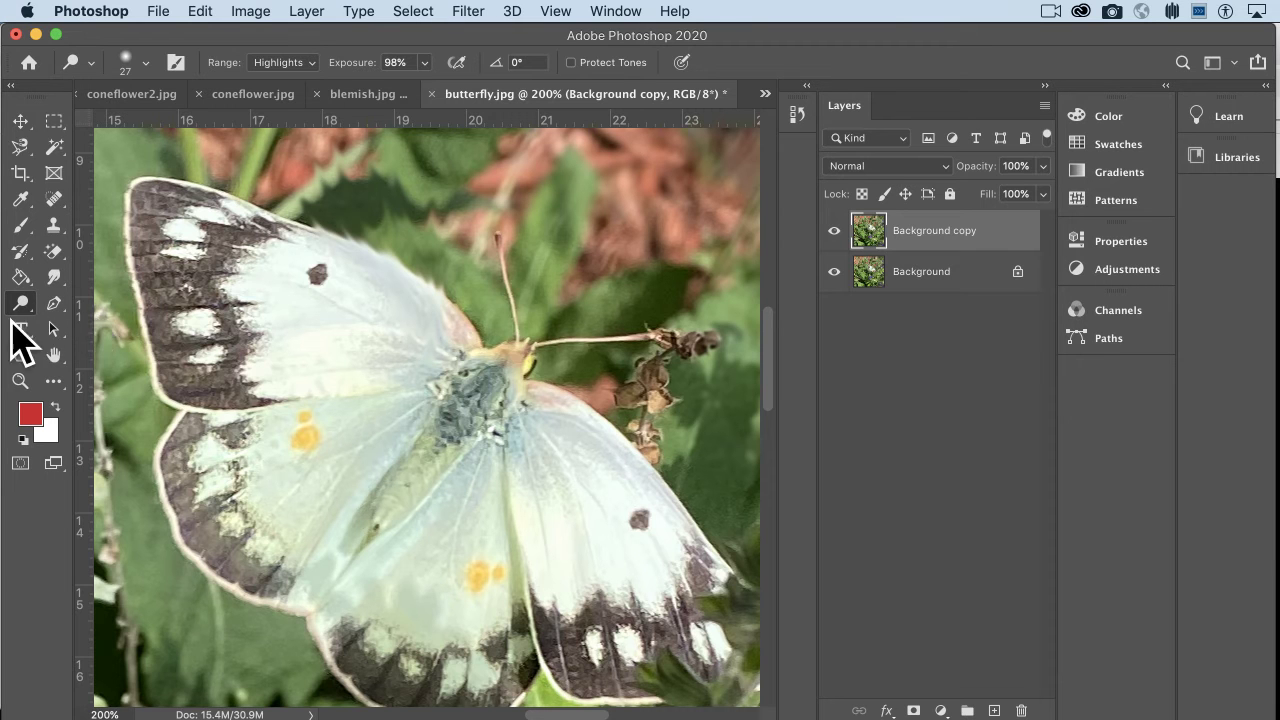
click(21, 306)
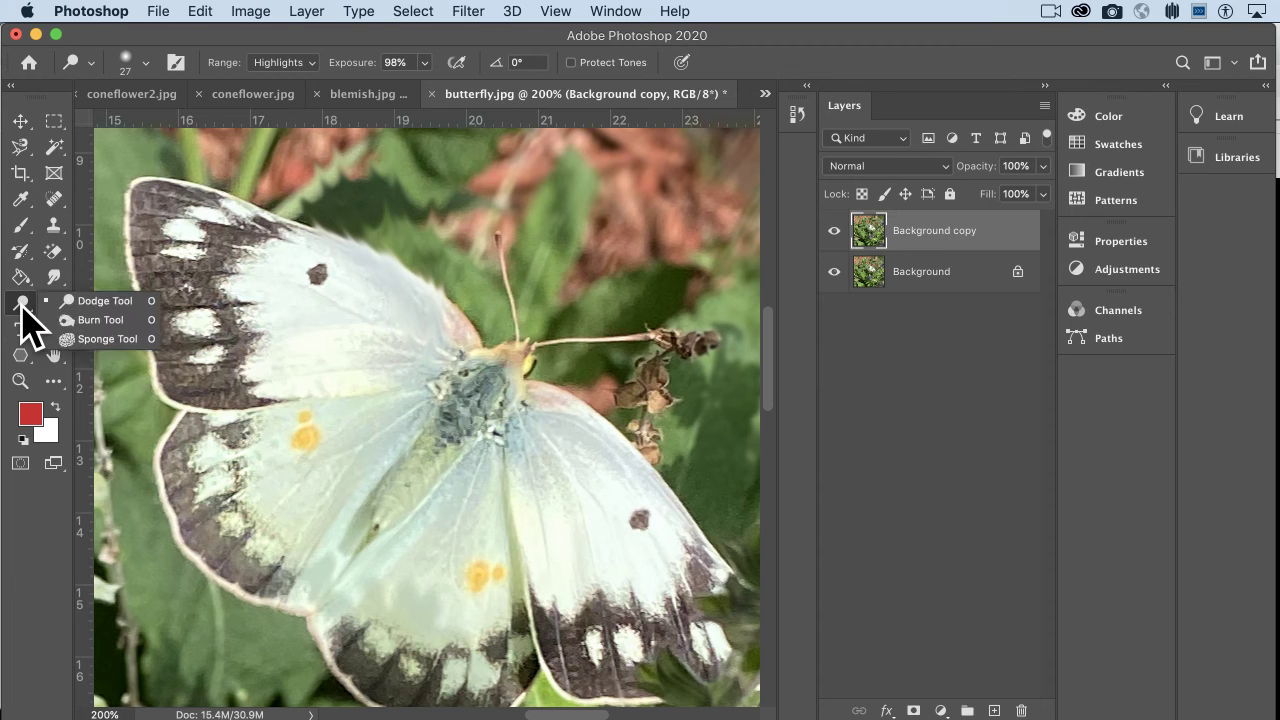
click(27, 304)
click(27, 304)
click(96, 302)
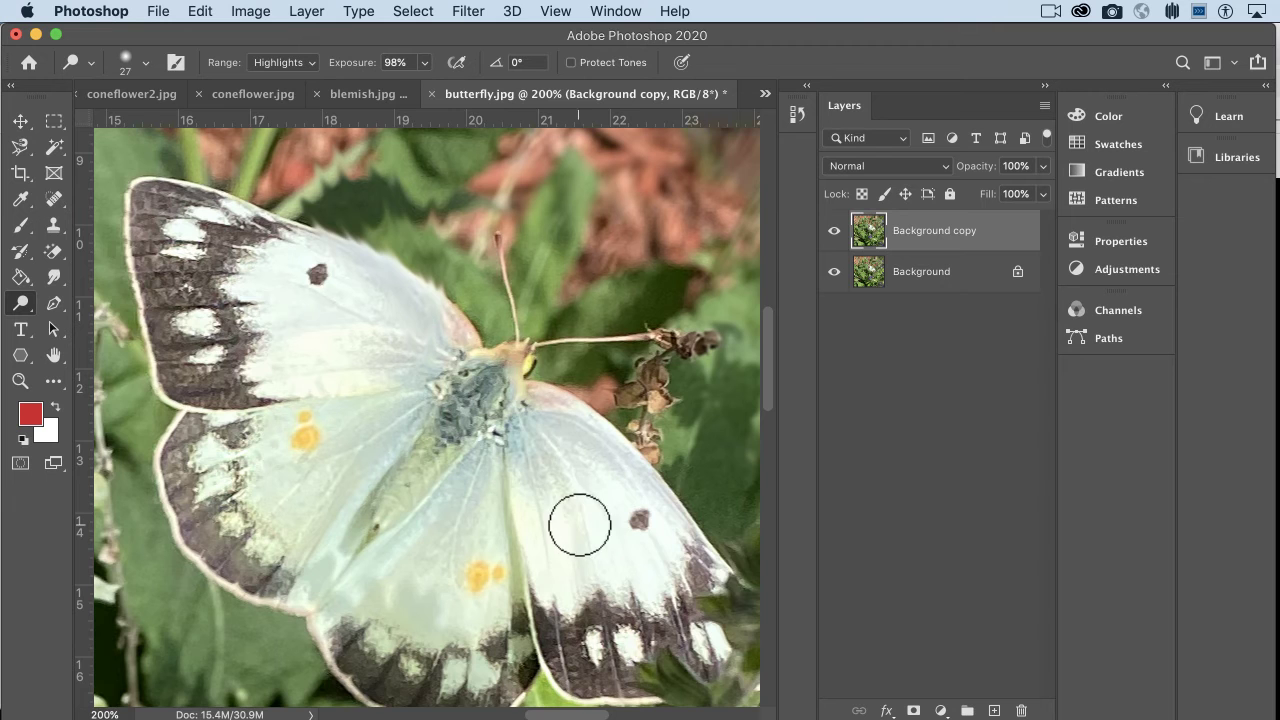
Review the size and hardness settings of the Dodge tool's brush
scroll(520, 520, right, 5)
scroll(520, 520, left, 6)
scroll(520, 520, down, 1)
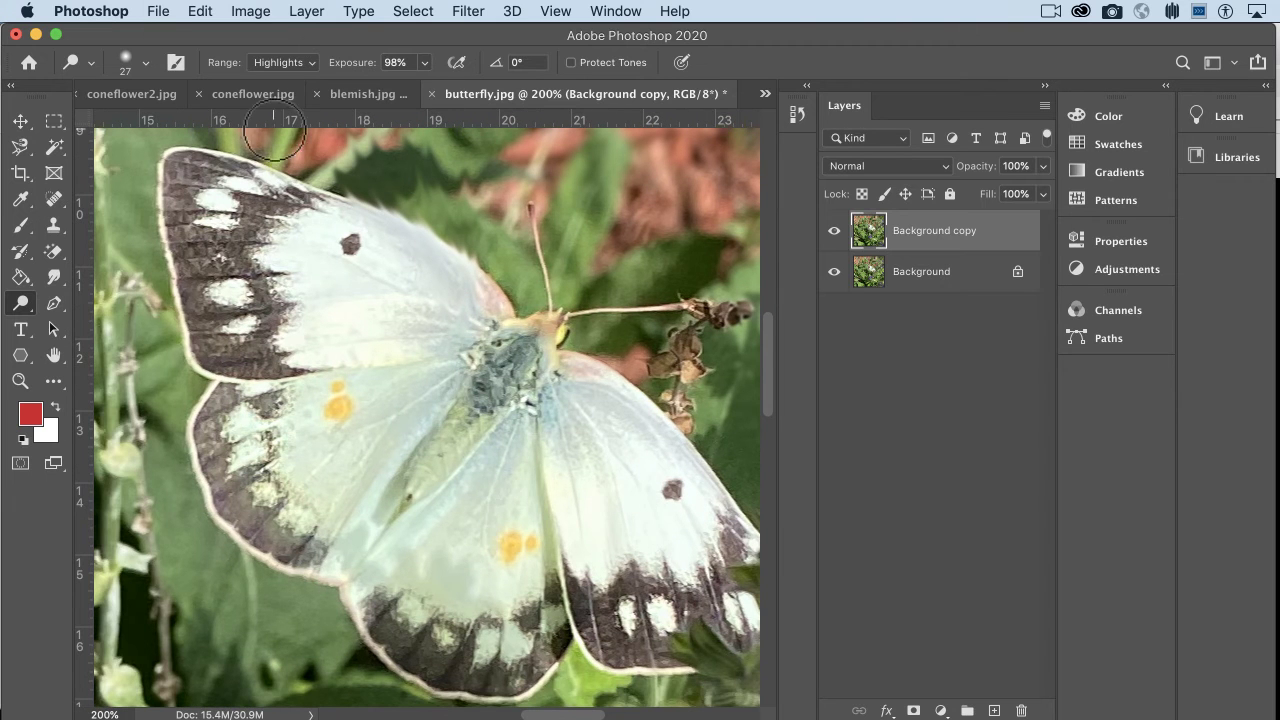
click(146, 61)
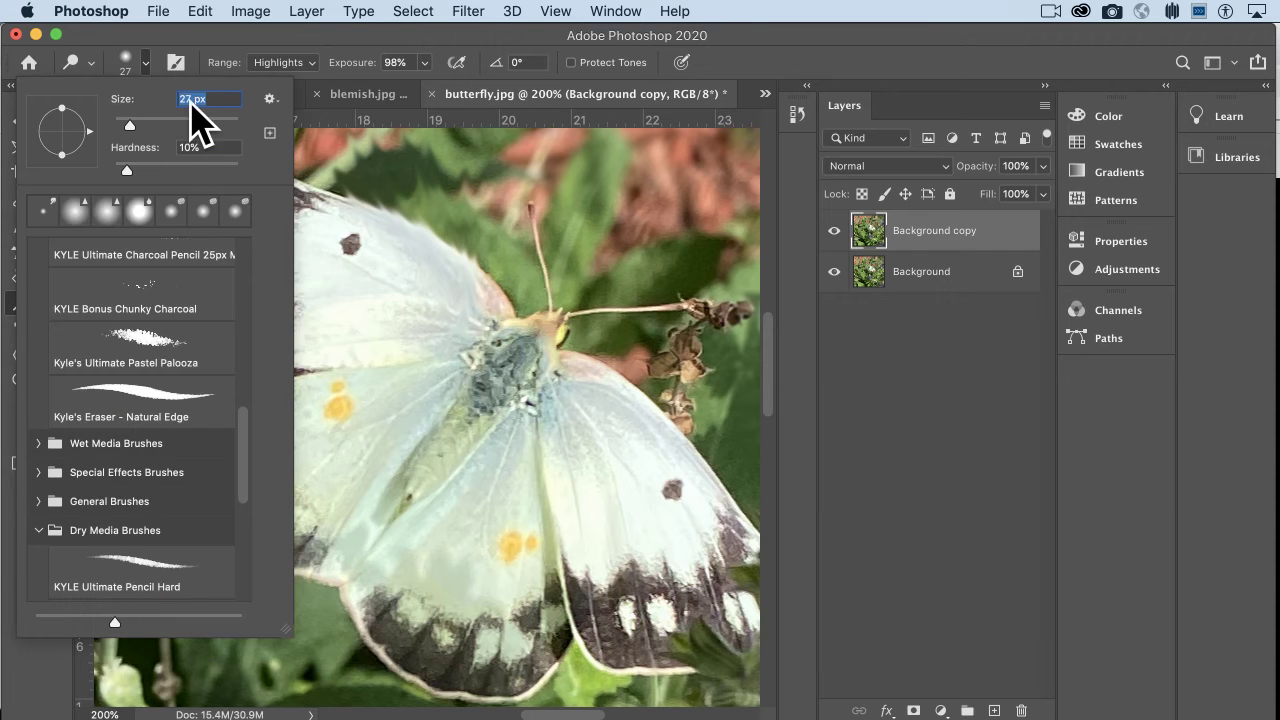
click(335, 58)
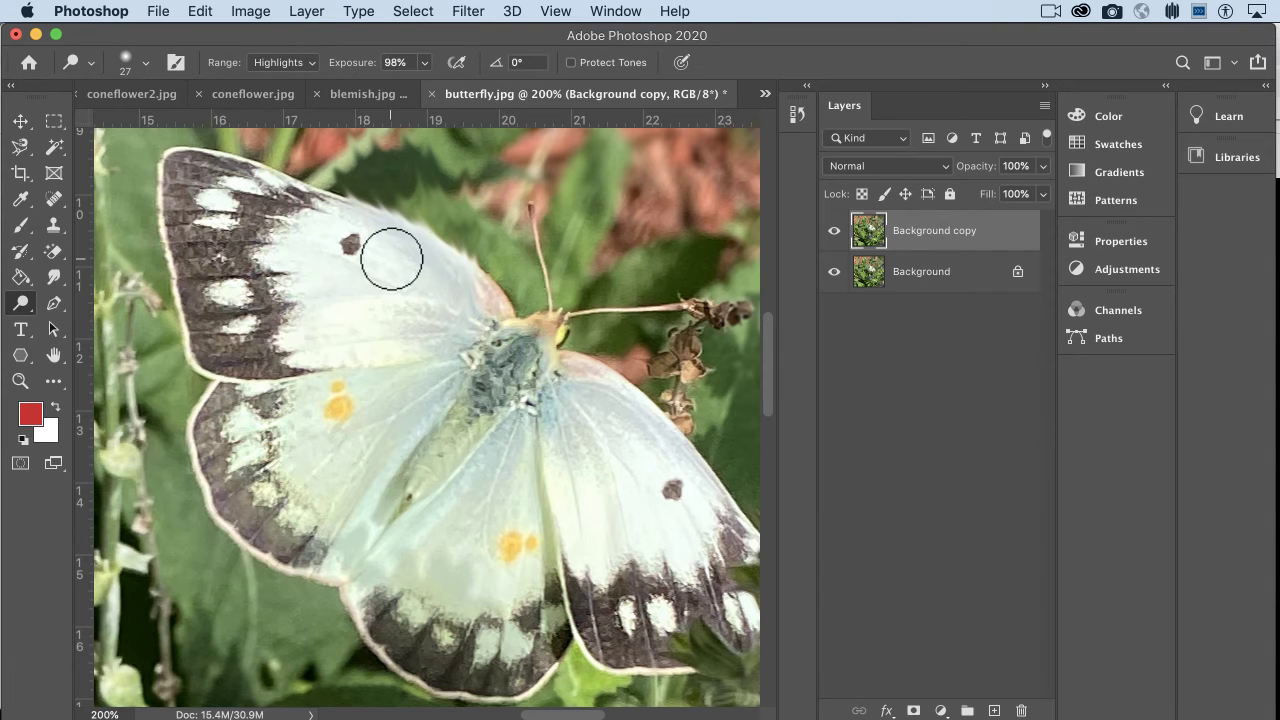
Try a Dodge stroke over the butterfly's upper wing with the Highlights range at 98% exposure, and undo it
click(312, 64)
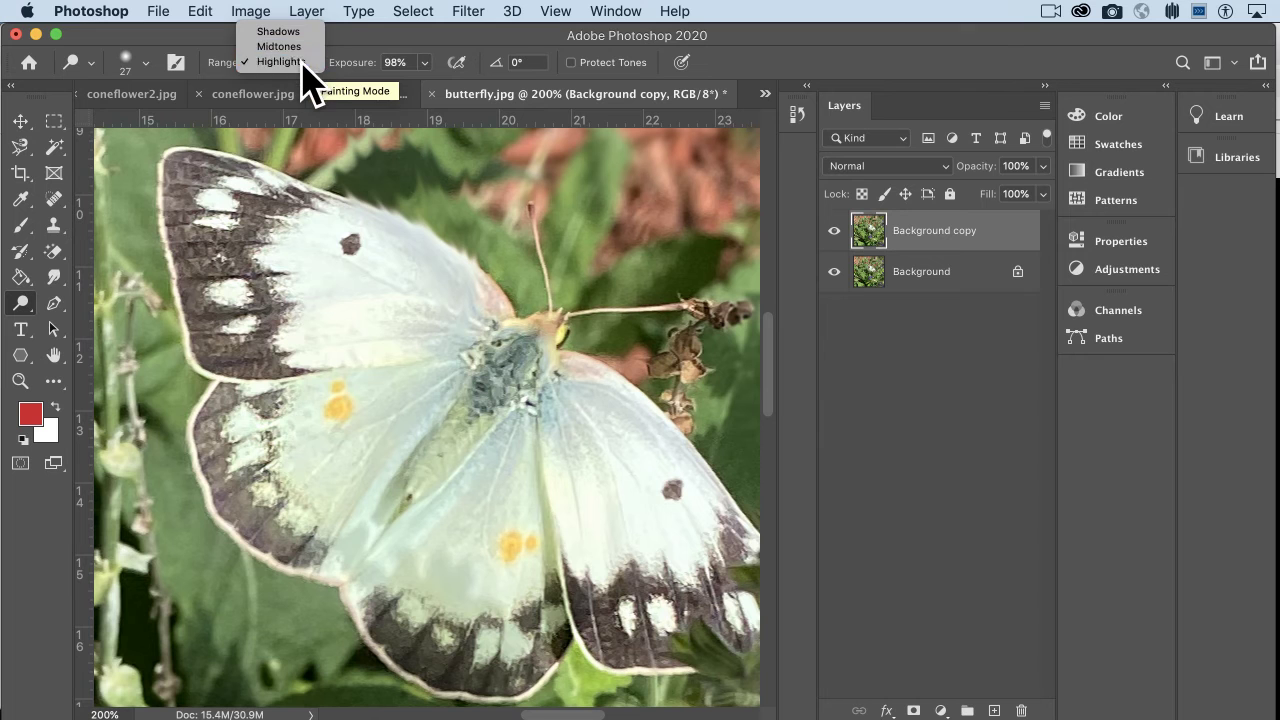
click(300, 62)
mouse_move(434, 334)
mouse_down()
mouse_move(306, 331)
mouse_move(374, 329)
mouse_move(375, 348)
mouse_up()
key(super+z)
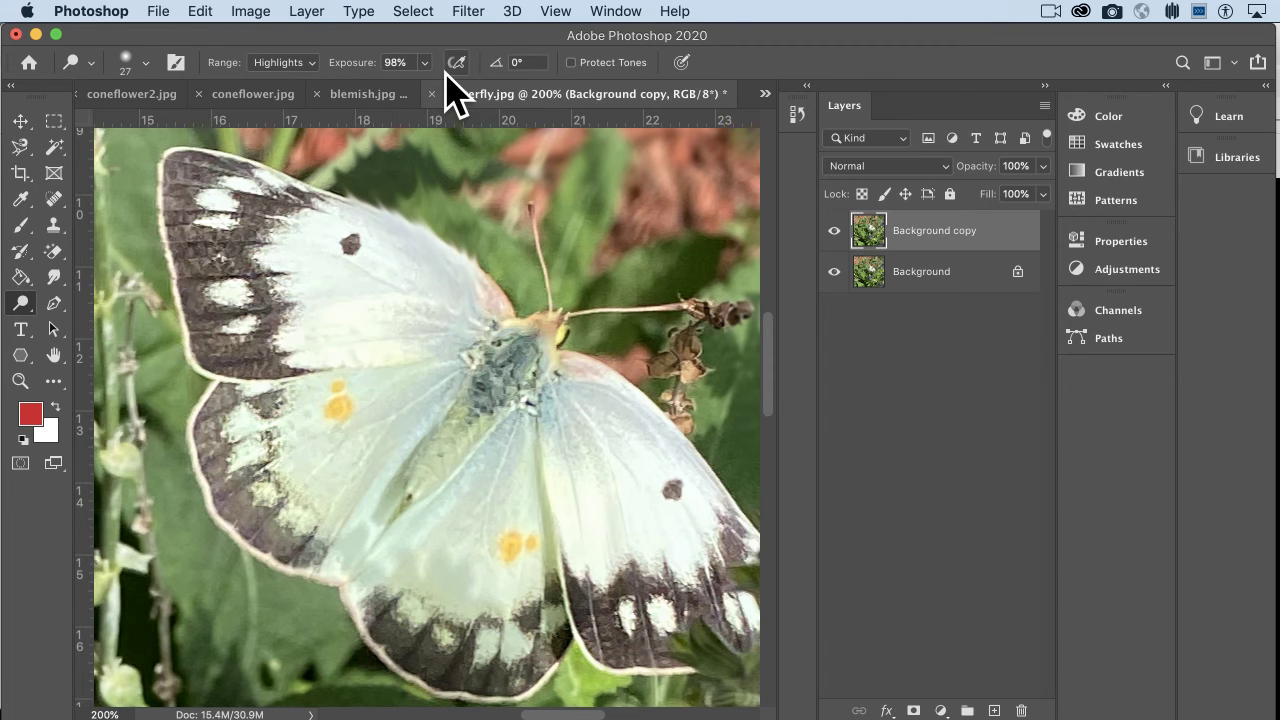
Set the Dodge exposure to 13% and lighten the highlights across the butterfly's upper wing
click(424, 62)
drag(420, 86, 345, 87)
mouse_move(232, 358)
mouse_down()
mouse_move(288, 360)
mouse_move(224, 352)
mouse_move(246, 356)
mouse_move(204, 366)
mouse_move(232, 369)
mouse_move(290, 330)
mouse_move(268, 290)
mouse_move(384, 344)
mouse_move(421, 317)
mouse_move(343, 245)
mouse_move(407, 249)
mouse_move(518, 322)
mouse_move(478, 302)
mouse_up()
Set the Dodge range to Midtones and lighten the dark outer edge of the upper left wing
click(304, 63)
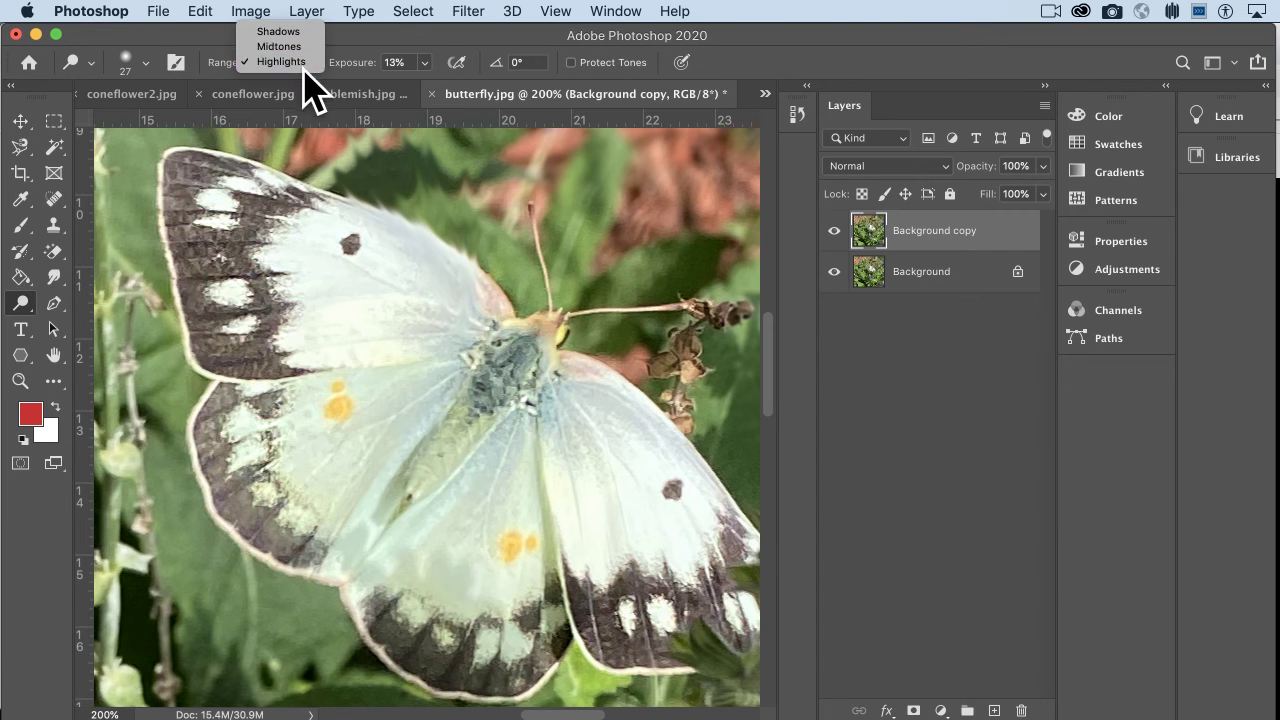
click(296, 46)
mouse_move(270, 210)
mouse_down()
mouse_move(229, 231)
mouse_move(203, 218)
mouse_move(231, 224)
mouse_move(221, 253)
mouse_move(244, 249)
mouse_move(246, 327)
mouse_up()
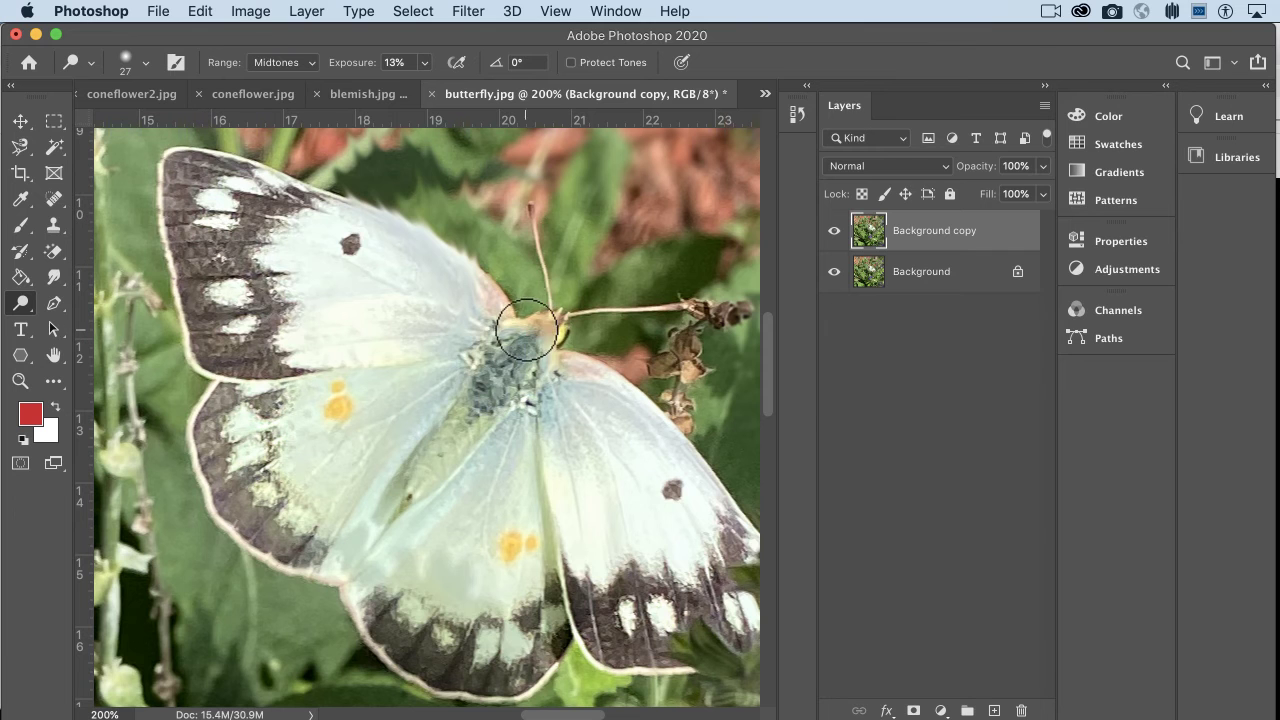
Try dodging the upper left wing's dark edge with the Shadows range at 13% exposure, and undo the stroke
click(306, 63)
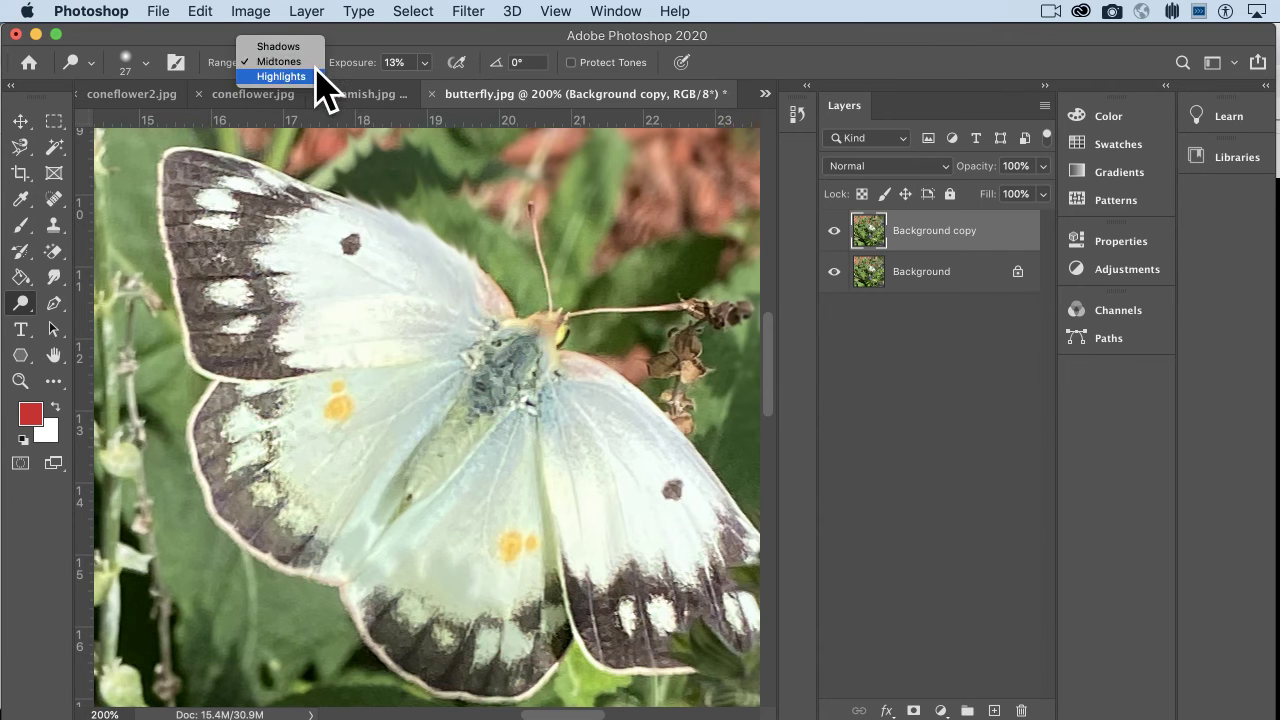
click(292, 46)
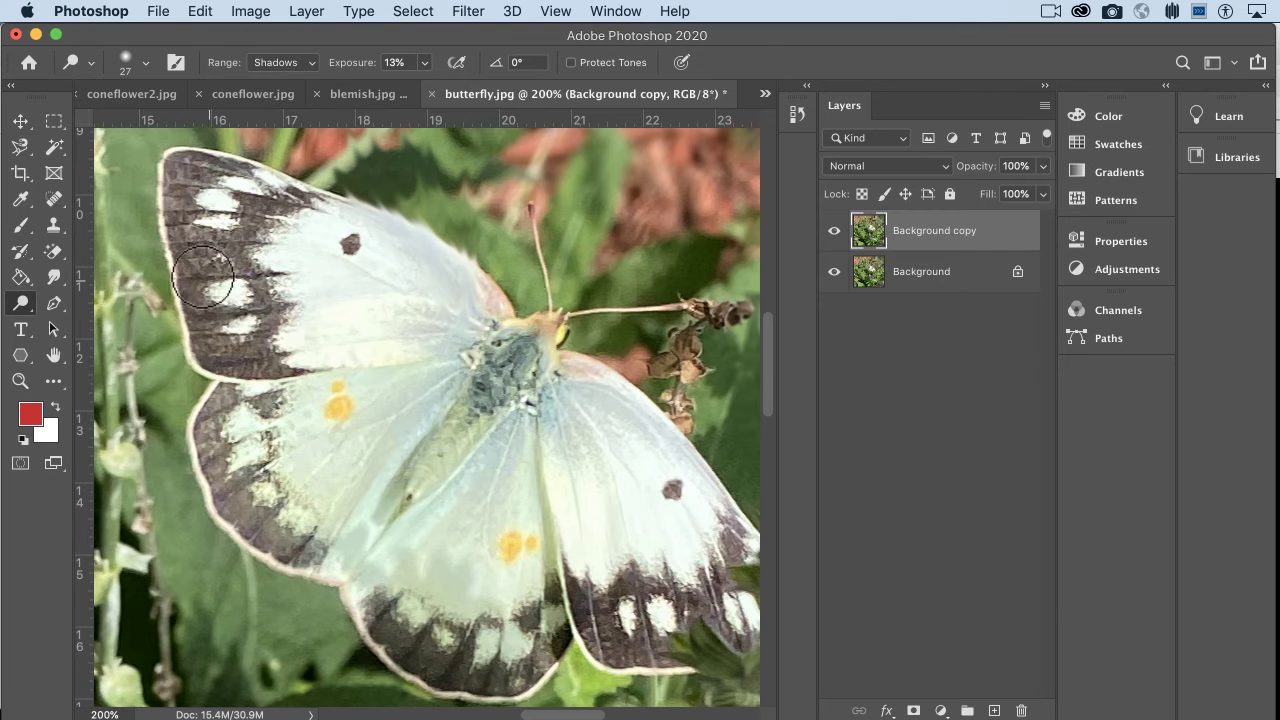
mouse_move(246, 272)
mouse_down()
mouse_move(189, 233)
mouse_move(245, 242)
mouse_move(227, 199)
mouse_move(243, 191)
mouse_move(282, 200)
mouse_move(248, 220)
mouse_move(302, 300)
mouse_up()
key(super+z)
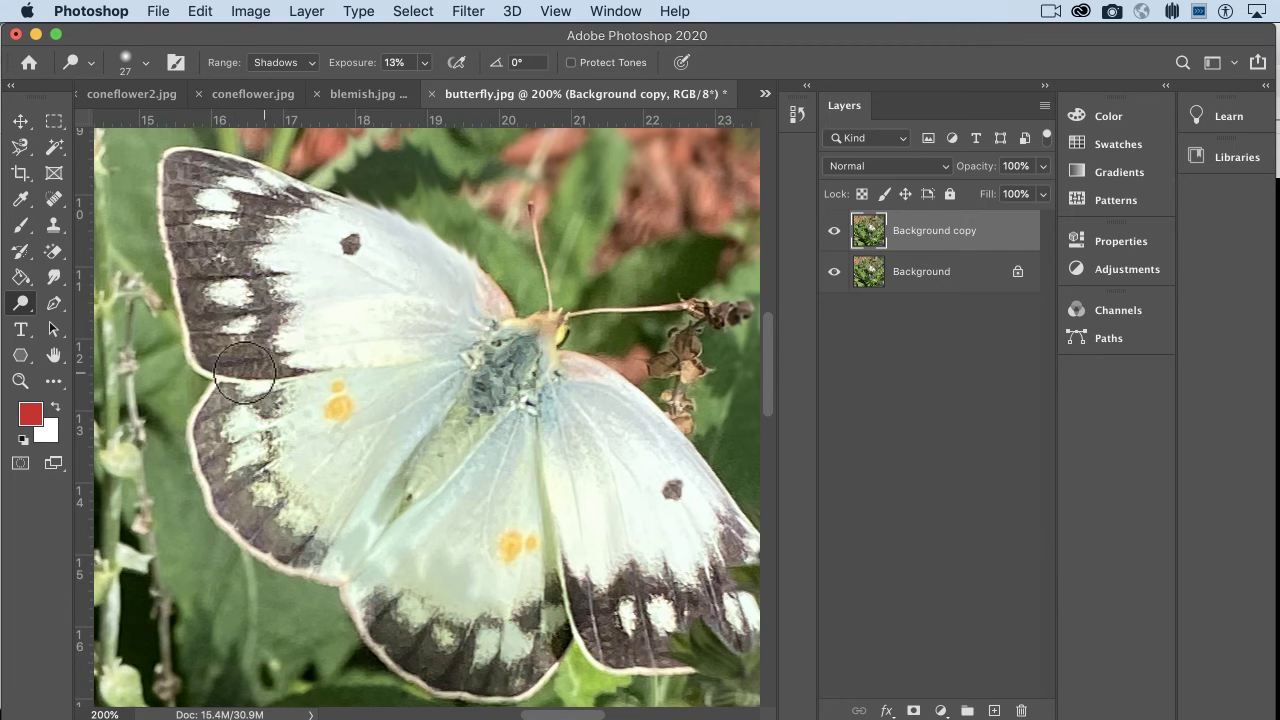
Choose the Burn tool, try it on the upper wing's white area with the Highlights range at 34% exposure, and undo the stroke
click(24, 302)
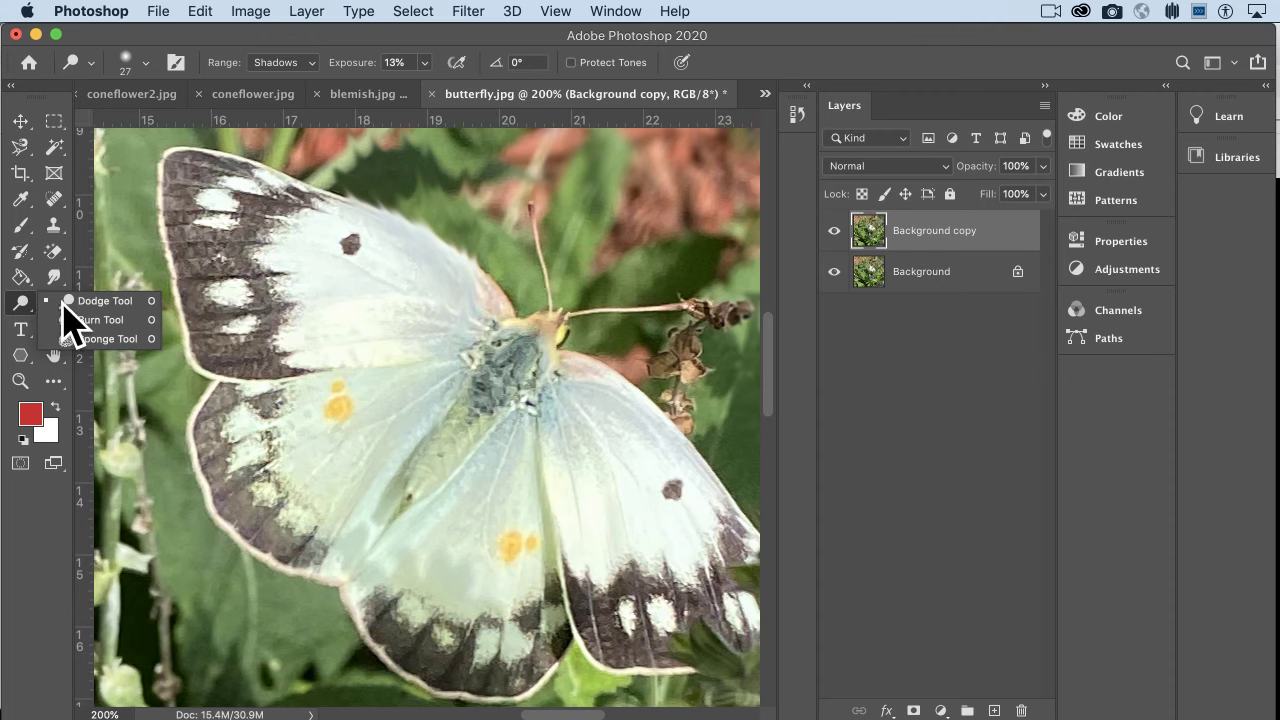
click(80, 320)
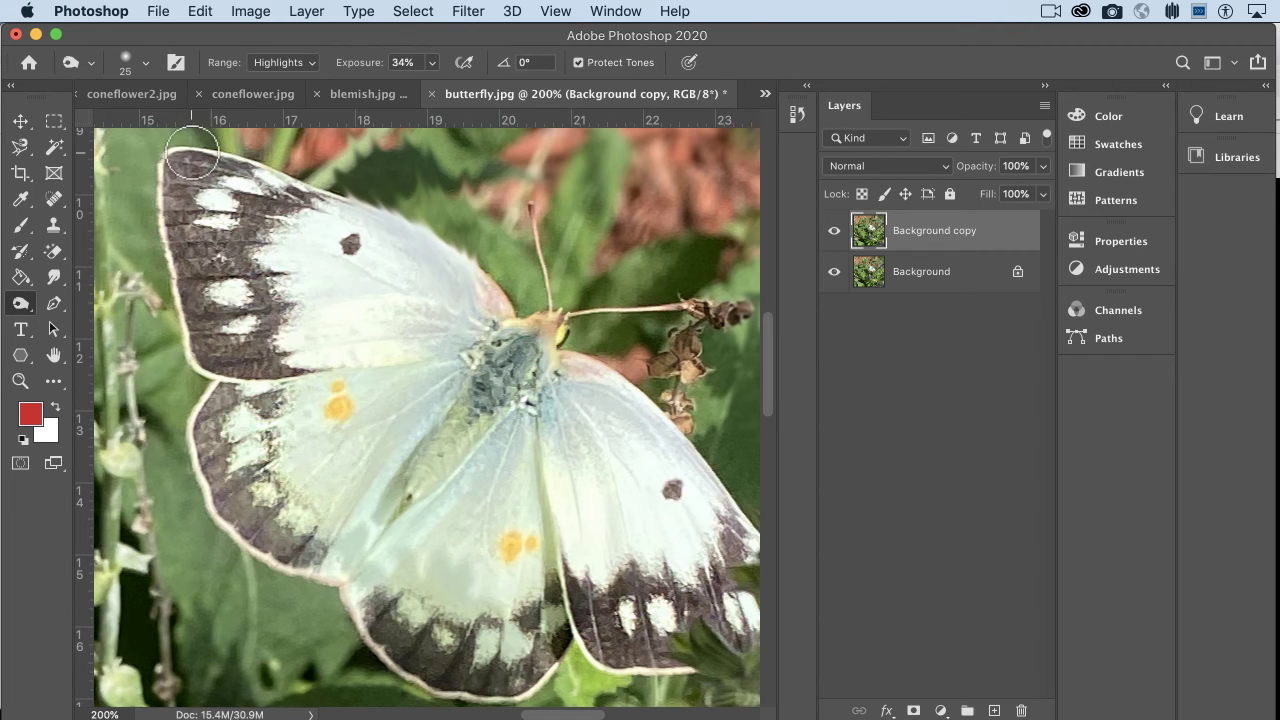
mouse_move(328, 208)
mouse_down()
mouse_move(457, 289)
mouse_move(283, 211)
mouse_move(307, 271)
mouse_move(394, 317)
mouse_move(395, 286)
mouse_up()
key(super+z)
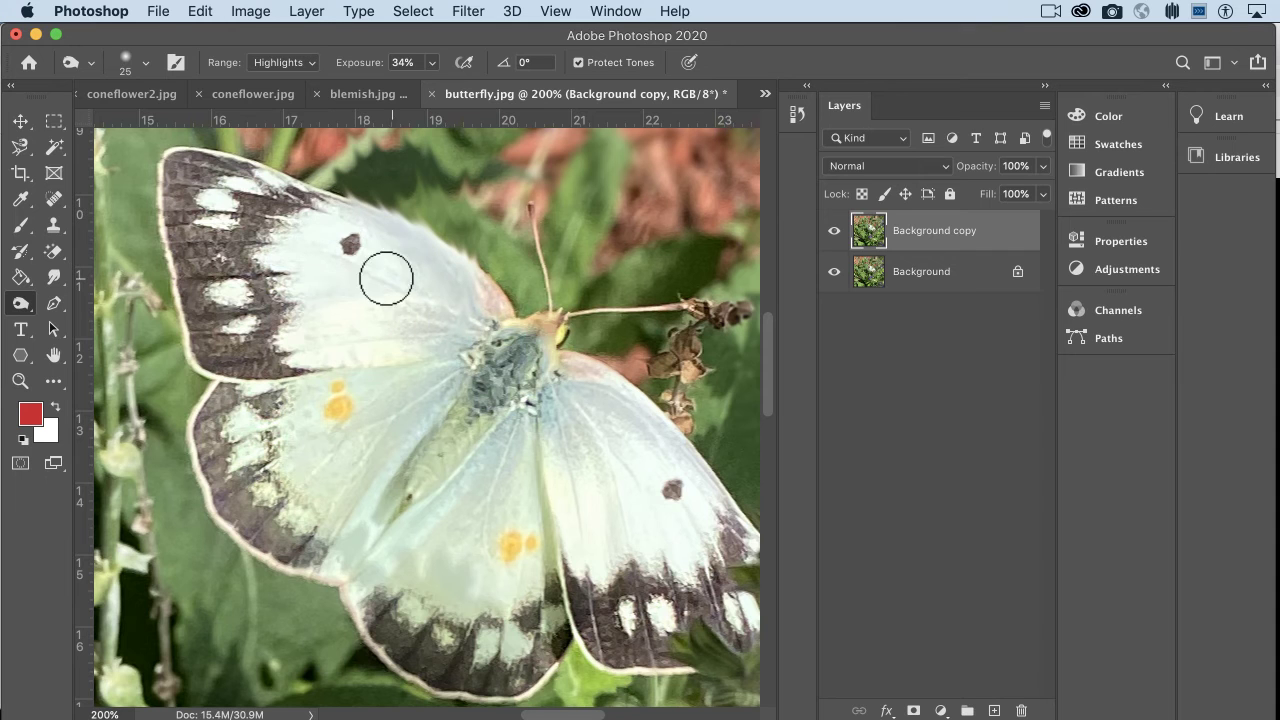
Set the Burn range to Midtones and darken the dark outer band of the upper left wing
click(287, 63)
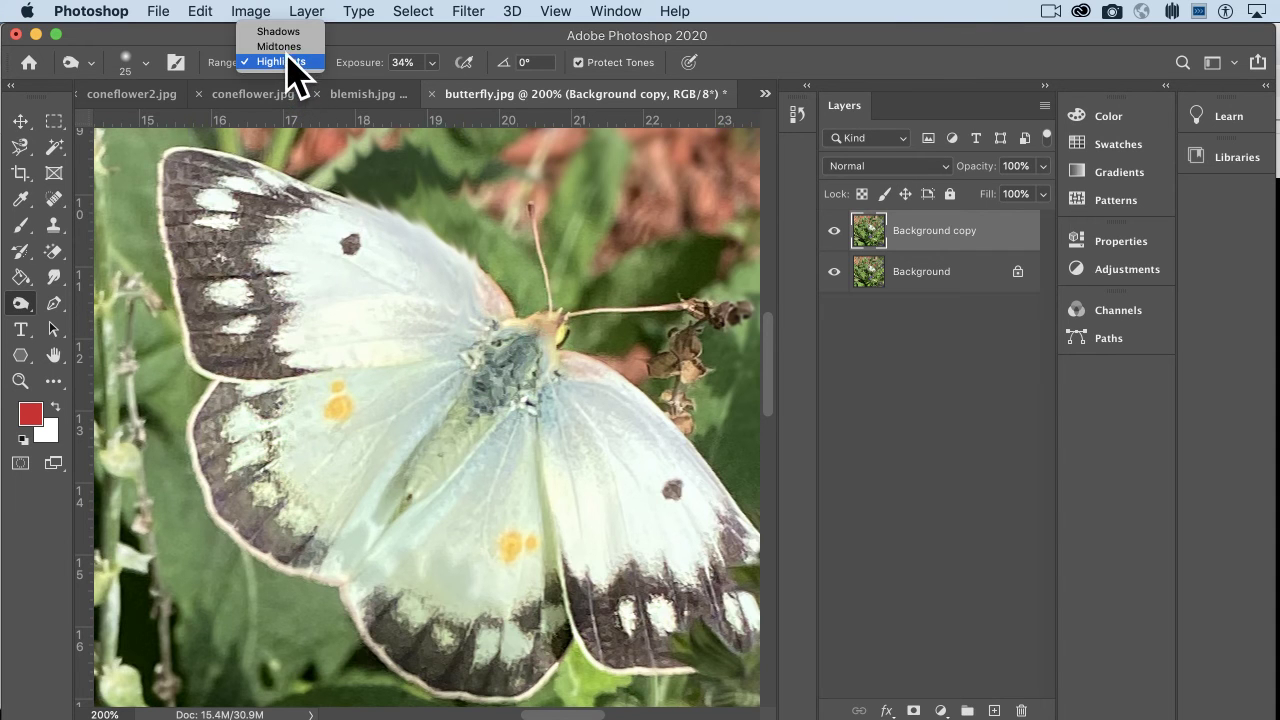
click(279, 46)
drag(240, 262, 273, 265)
mouse_move(192, 230)
mouse_down()
mouse_move(259, 219)
mouse_move(262, 339)
mouse_move(280, 347)
mouse_move(240, 358)
mouse_move(285, 359)
mouse_up()
Set the Burn range to Shadows and darken the dark borders of the upper left, lower left and right wings
click(285, 66)
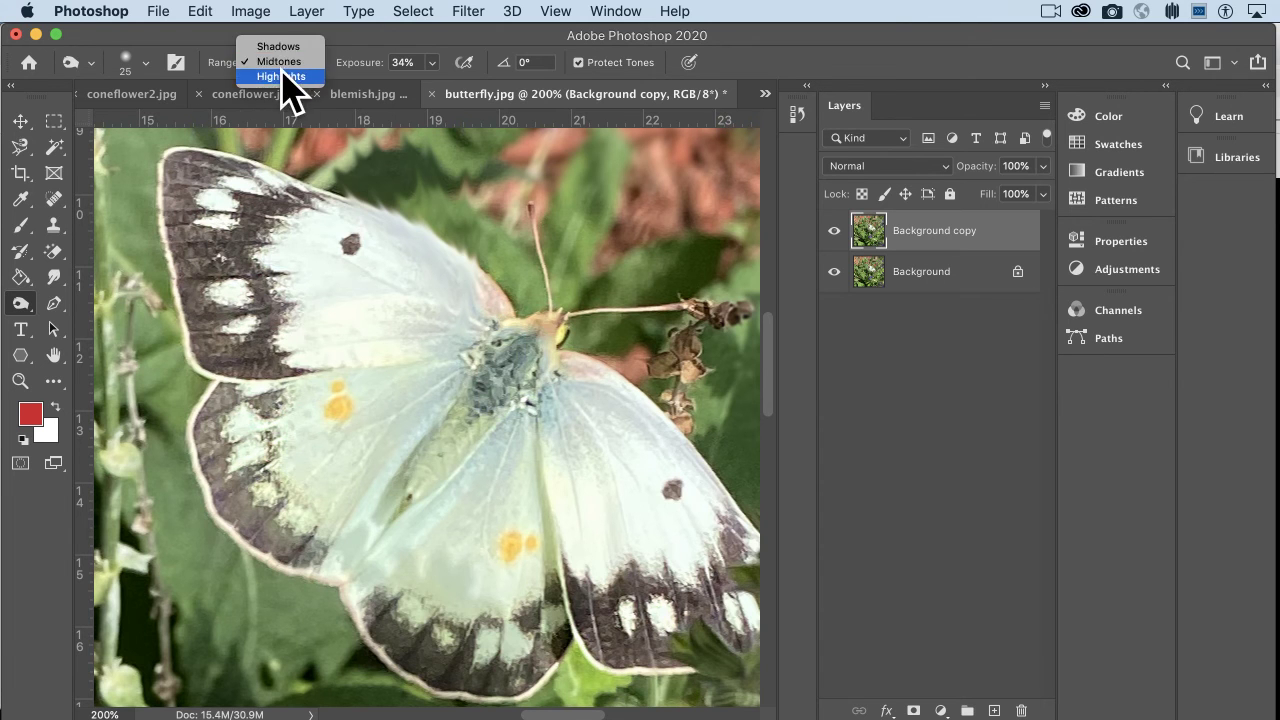
click(285, 60)
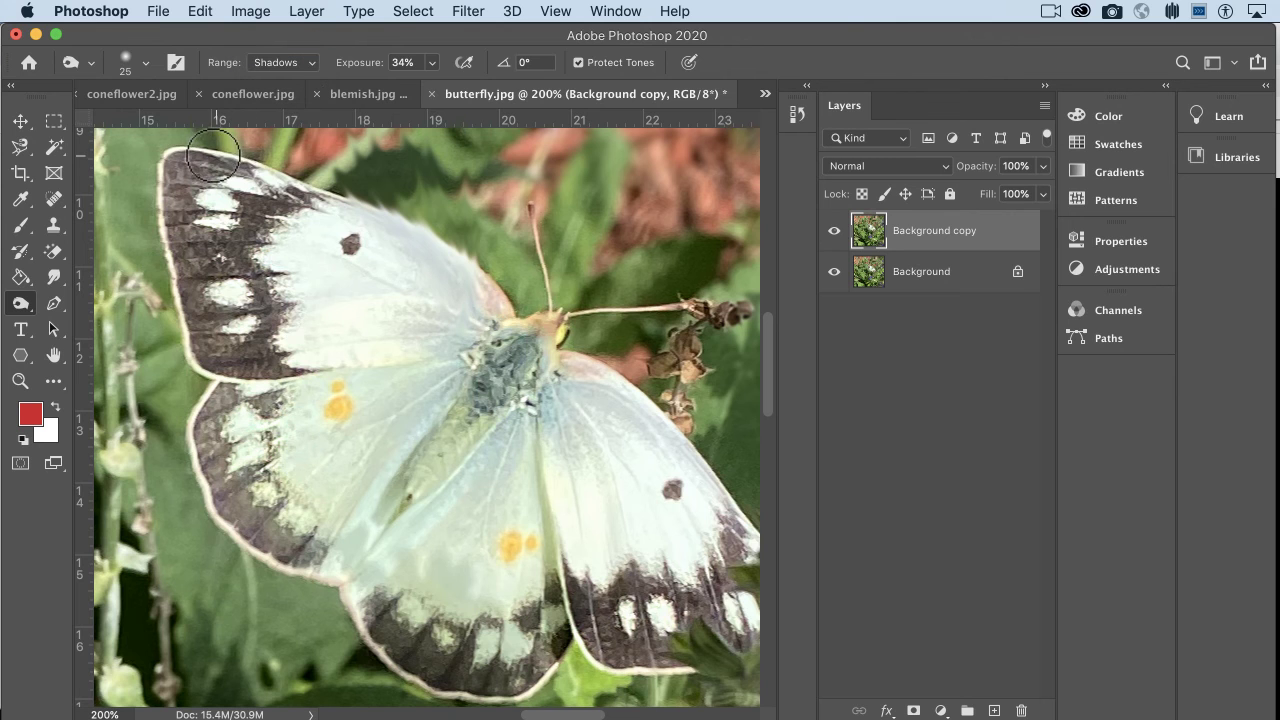
mouse_move(197, 158)
mouse_down()
mouse_move(163, 191)
mouse_move(173, 261)
mouse_move(232, 212)
mouse_move(261, 220)
mouse_move(267, 241)
mouse_move(239, 292)
mouse_move(271, 303)
mouse_move(287, 340)
mouse_move(223, 354)
mouse_move(202, 295)
mouse_move(255, 354)
mouse_move(291, 360)
mouse_up()
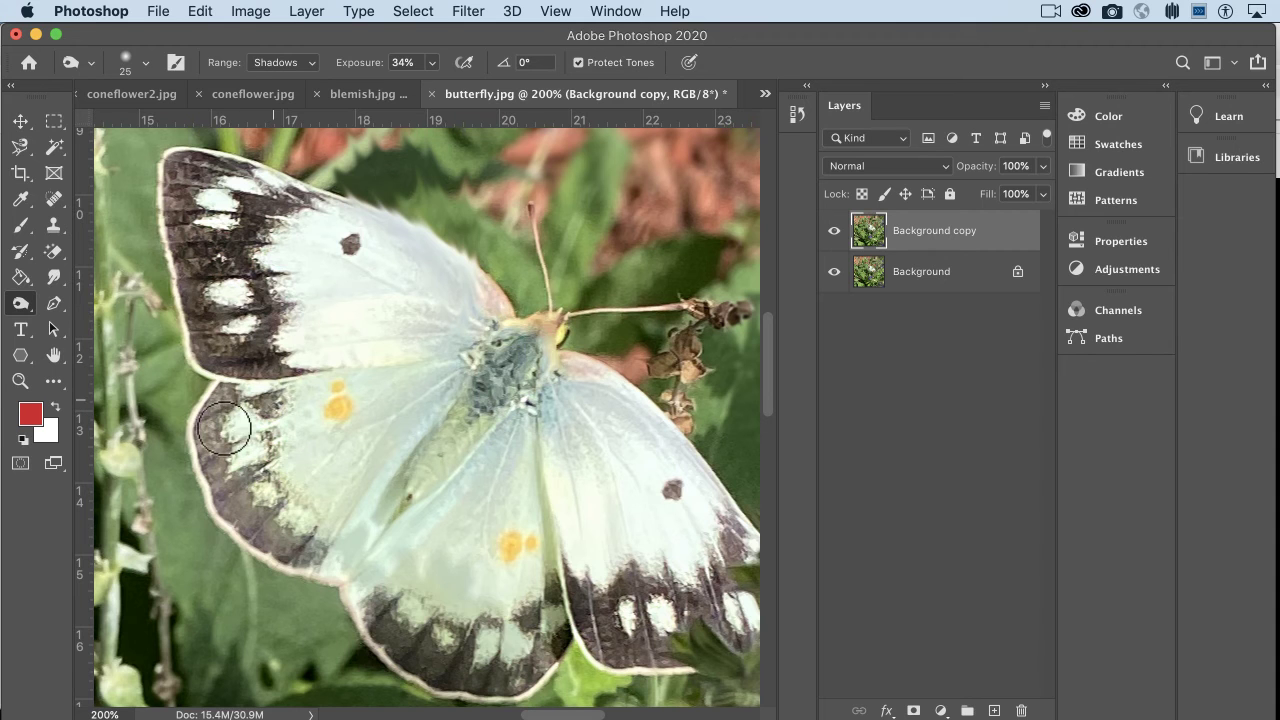
mouse_move(208, 424)
mouse_down()
mouse_move(232, 495)
mouse_move(230, 482)
mouse_move(308, 564)
mouse_move(268, 466)
mouse_up()
mouse_move(207, 494)
mouse_down()
mouse_move(199, 455)
mouse_move(238, 456)
mouse_up()
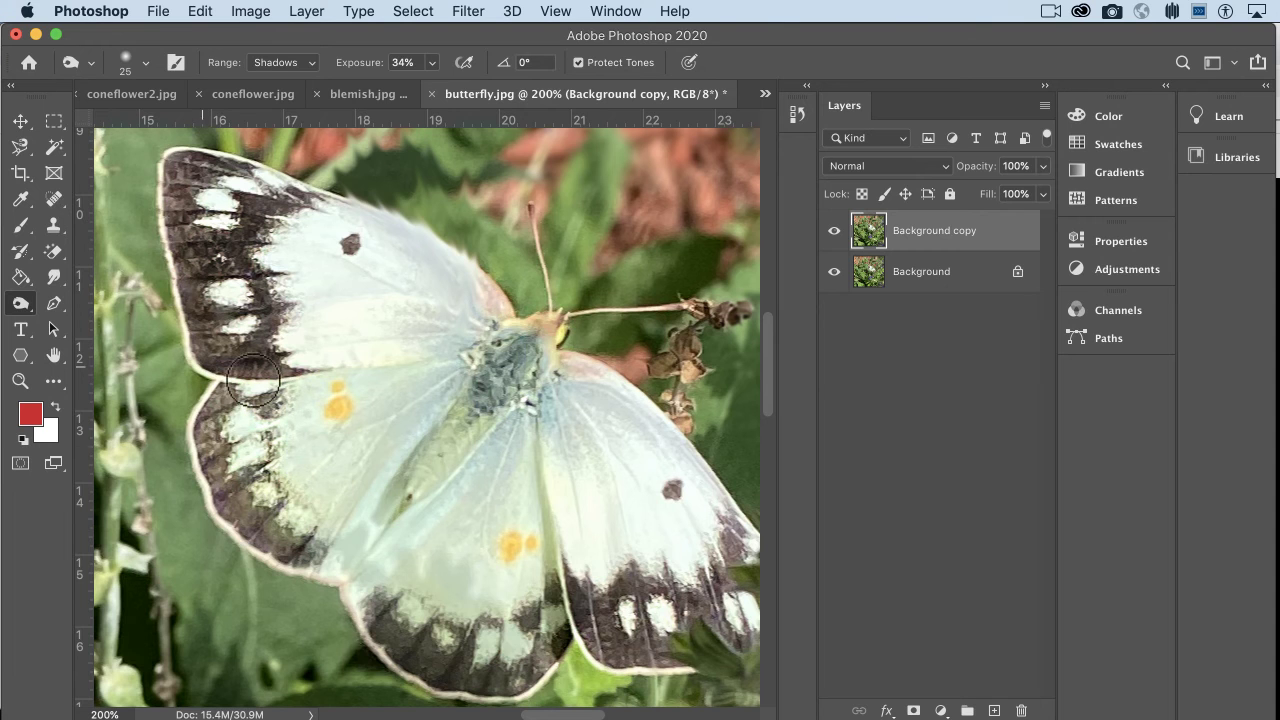
mouse_move(590, 590)
mouse_down()
mouse_move(629, 661)
mouse_move(639, 626)
mouse_move(672, 652)
mouse_move(666, 593)
mouse_move(709, 573)
mouse_move(735, 596)
mouse_move(741, 512)
mouse_up()
mouse_move(664, 610)
mouse_down()
mouse_move(573, 627)
mouse_move(672, 662)
mouse_up()
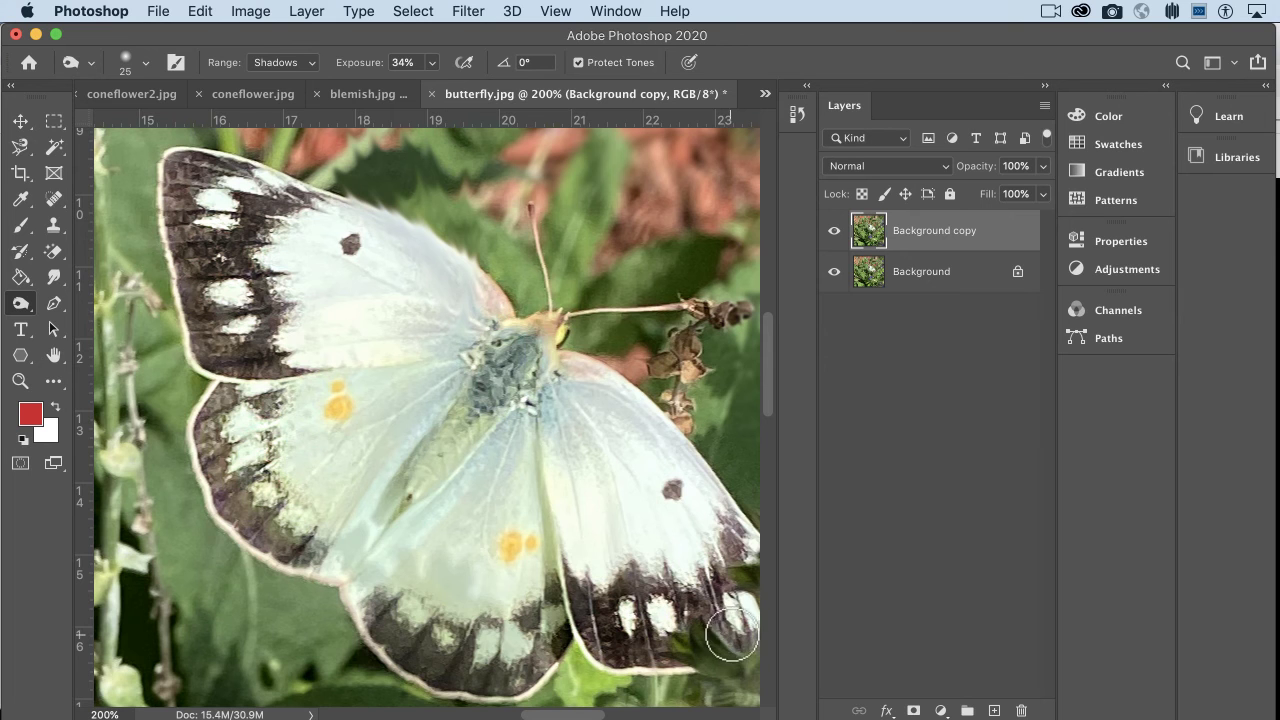
Hide and show the Background copy layer repeatedly to compare the retouched butterfly with the original, leaving the layer visible
scroll(689, 606, right, 3)
scroll(689, 606, down, 2)
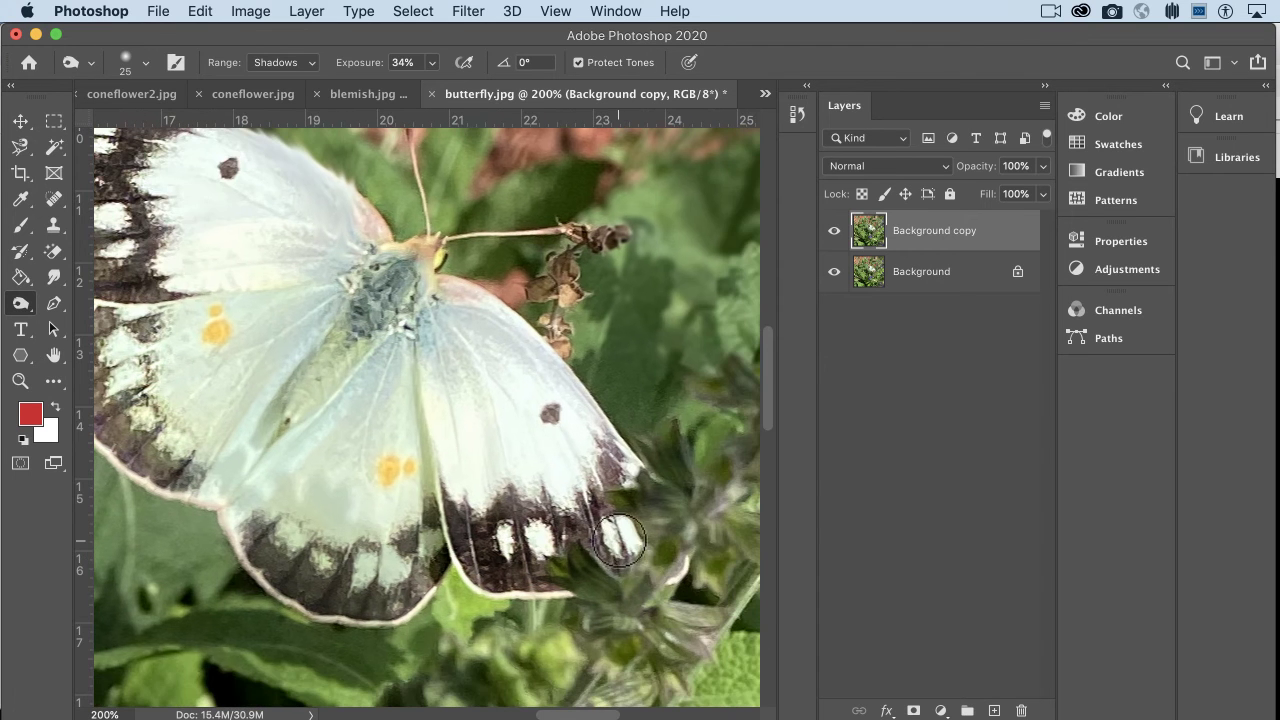
key(super+minus)
key(super+minus)
click(834, 231)
click(834, 231)
click(834, 231)
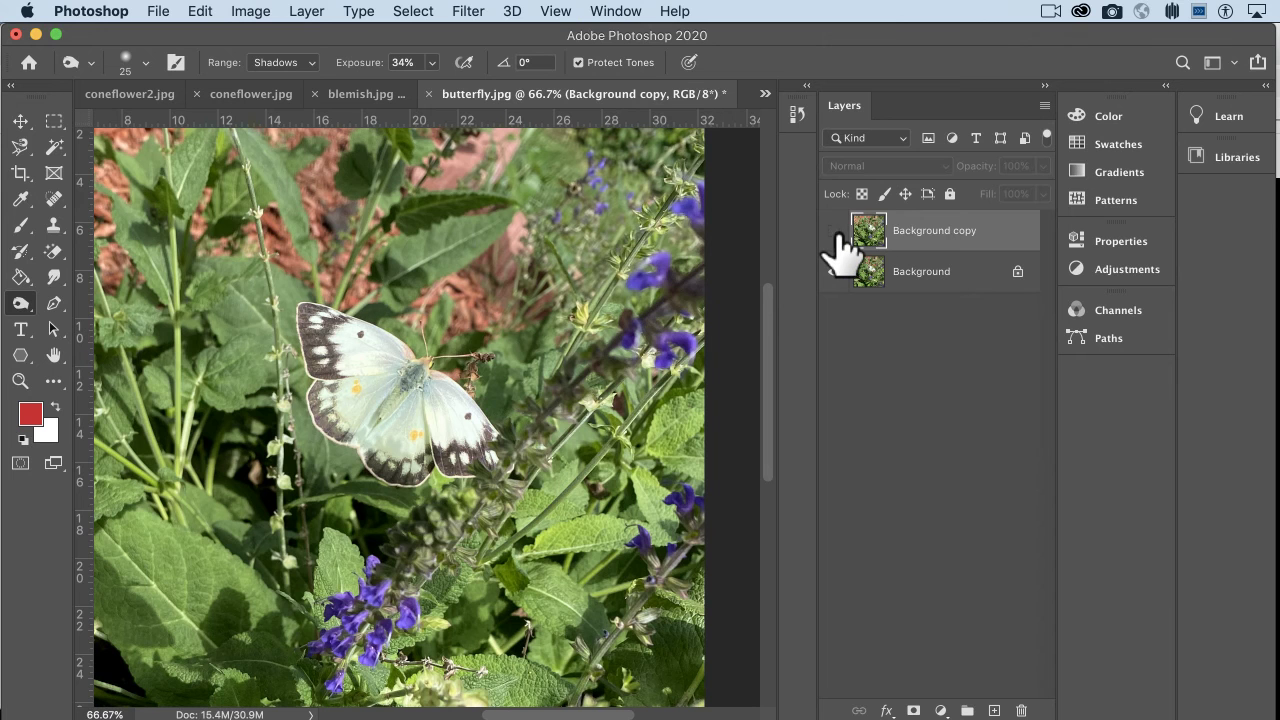
click(834, 231)
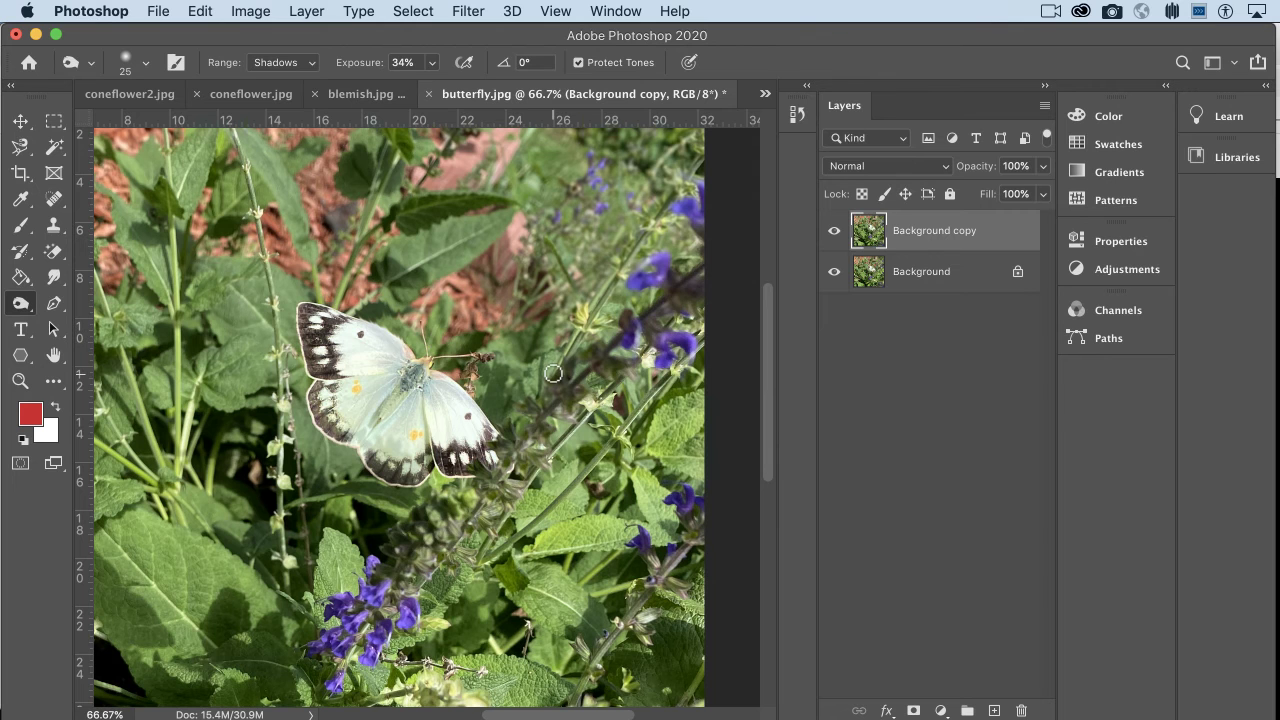
click(834, 230)
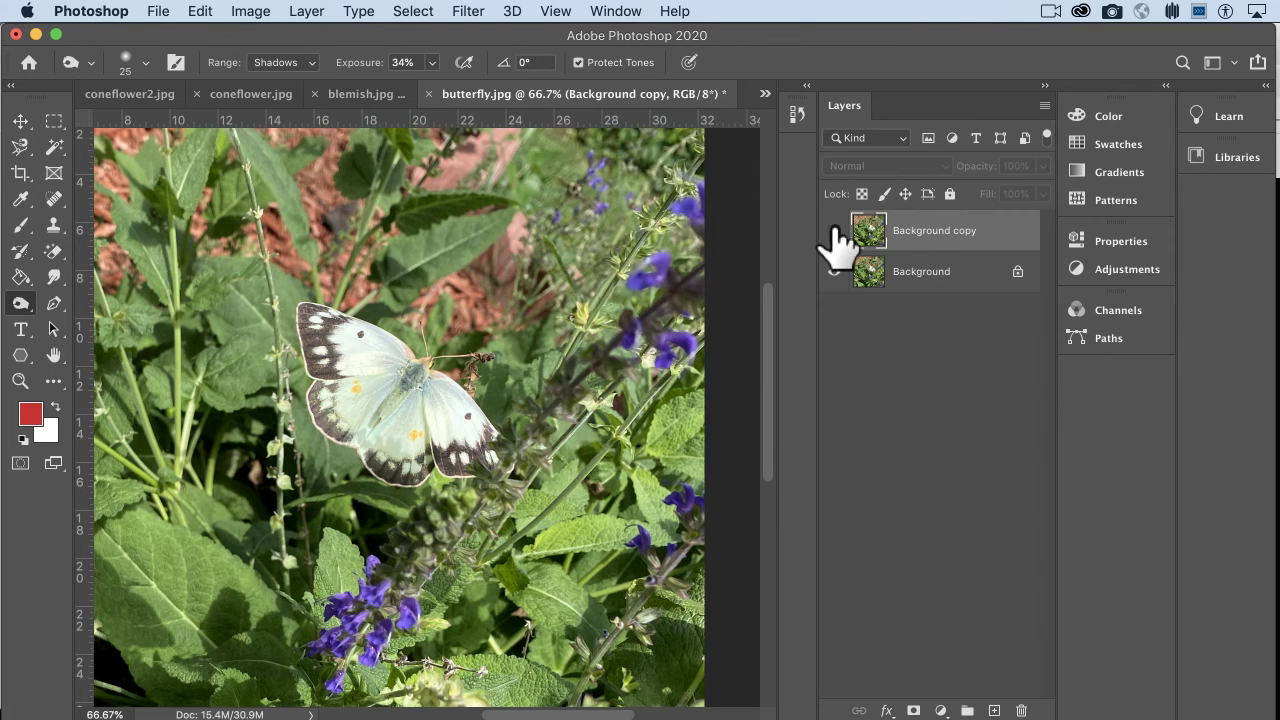
click(834, 230)
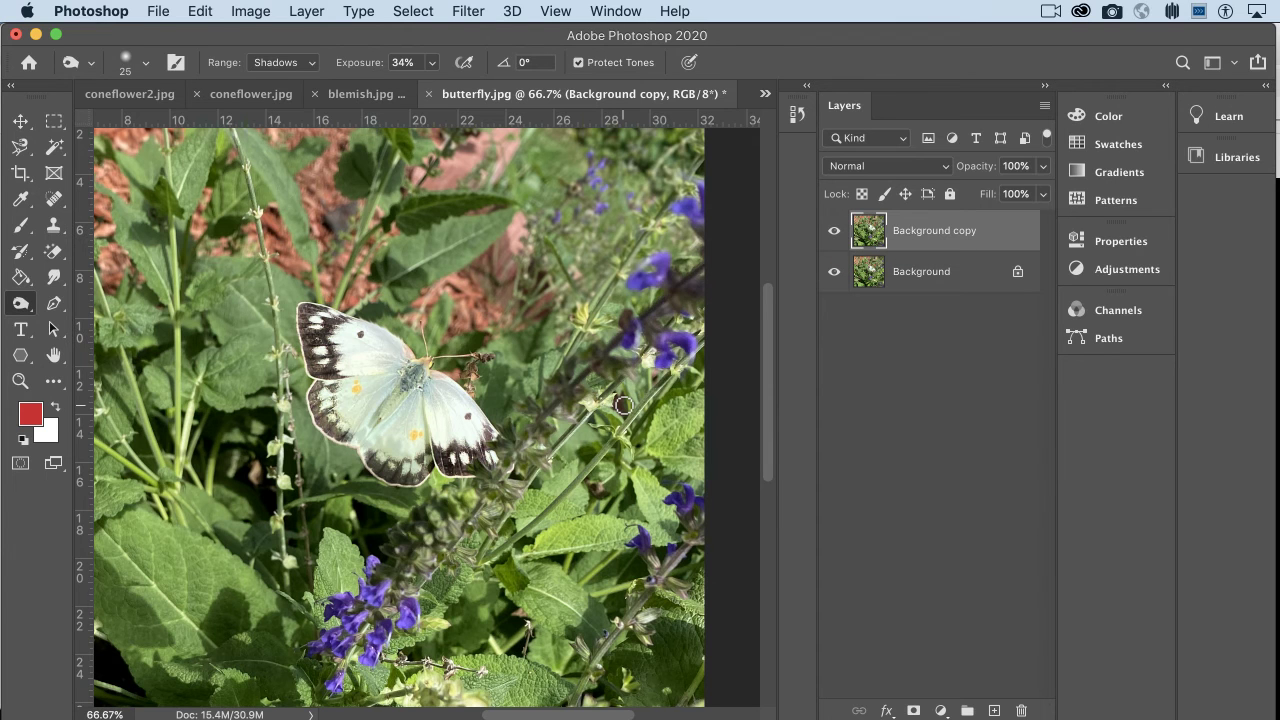
Choose the Sponge tool and set it to Saturate mode with Vibrance enabled for working on the butterfly
click(23, 298)
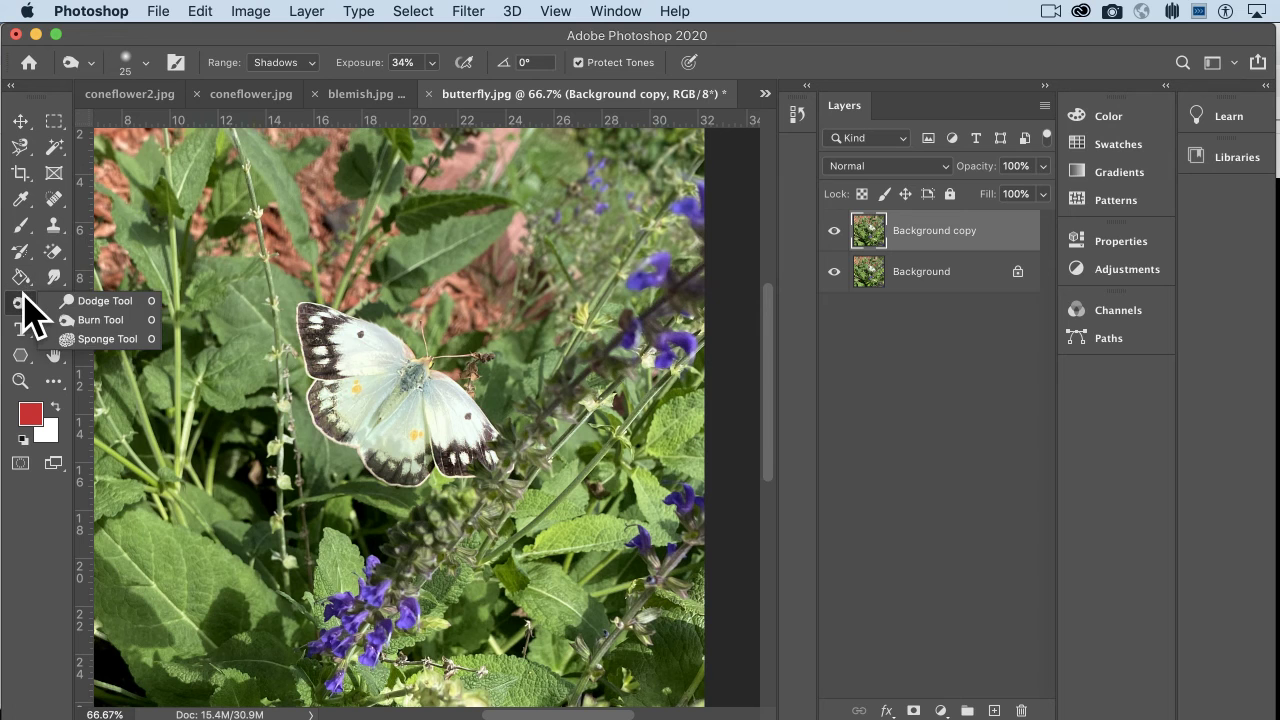
click(100, 339)
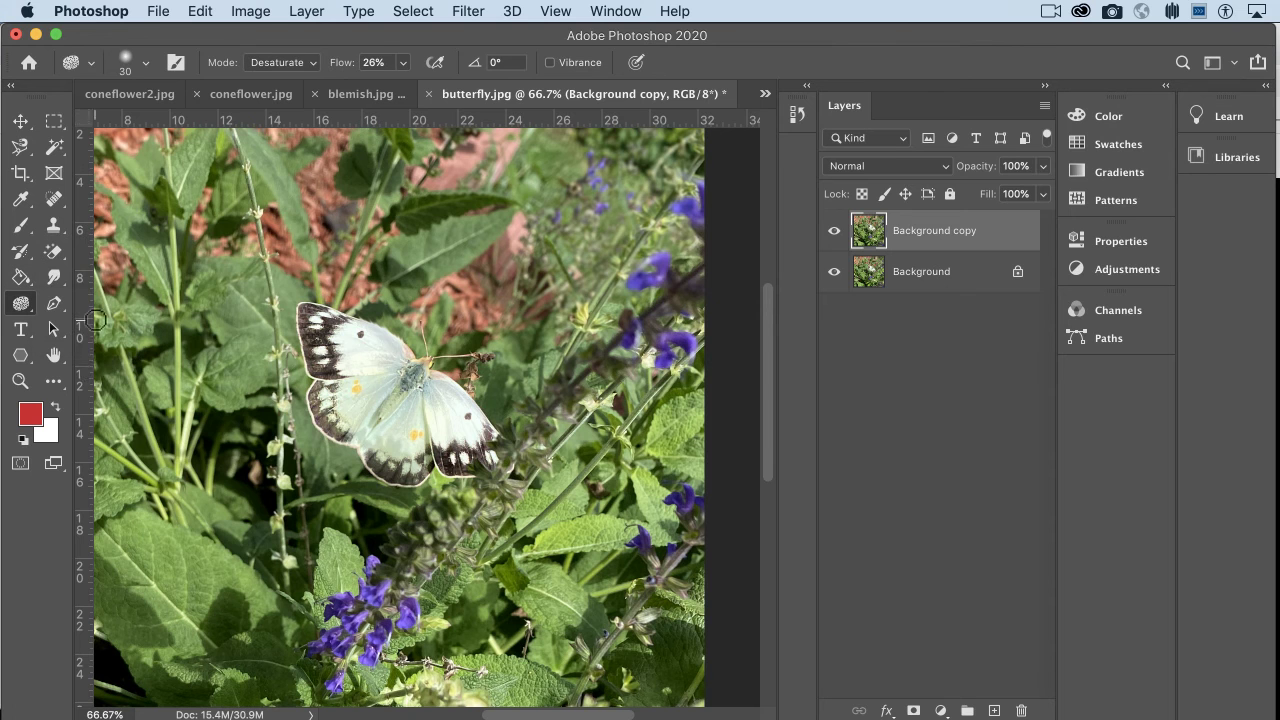
click(288, 66)
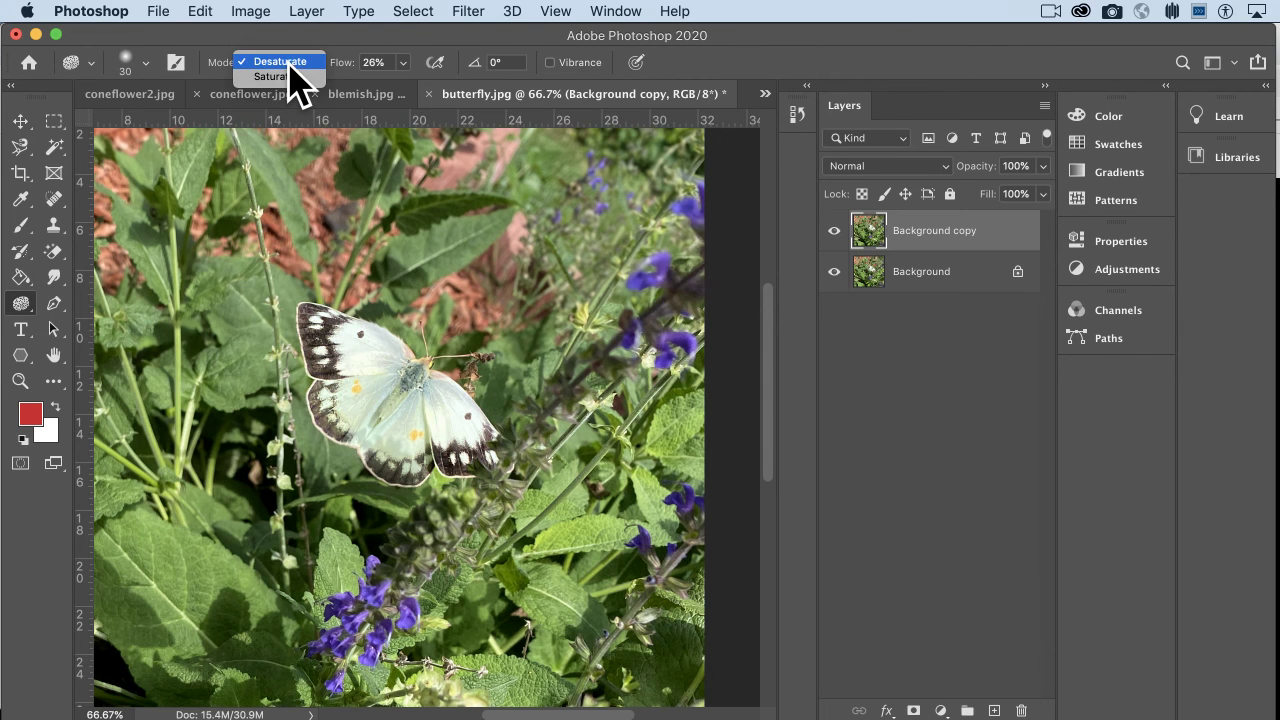
click(290, 65)
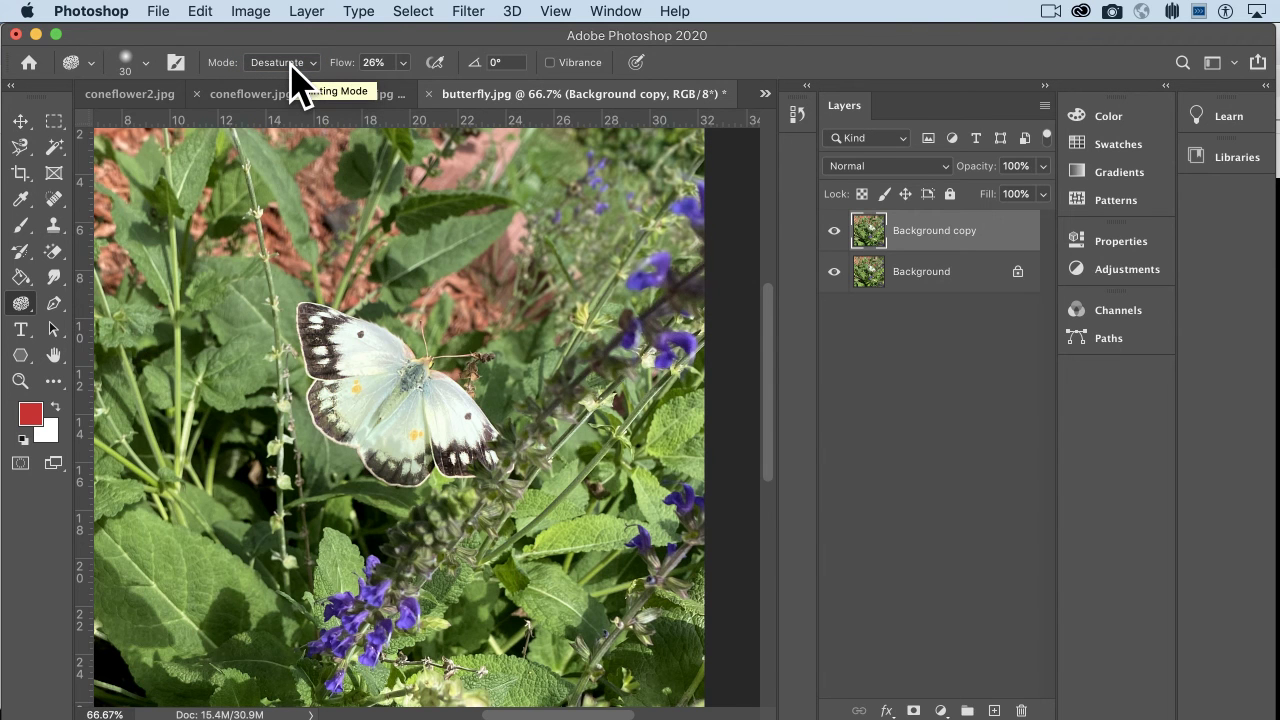
key(super+equal)
key(super+equal)
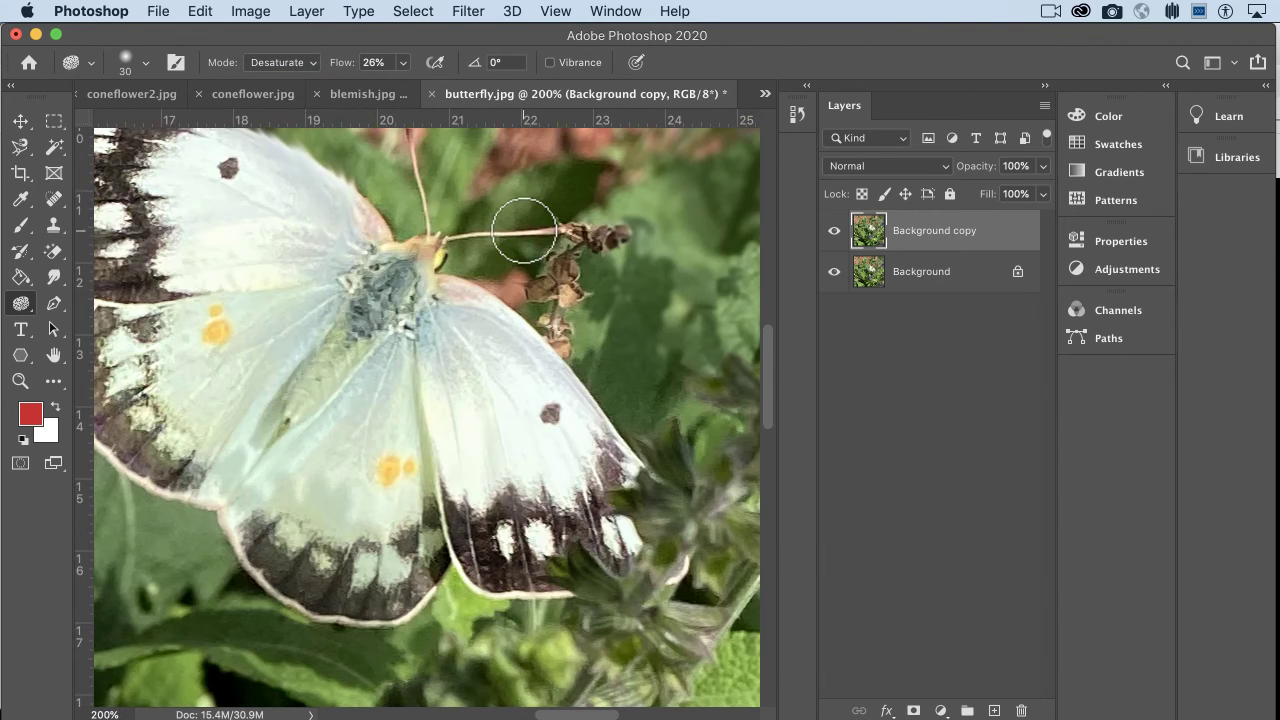
scroll(520, 225, up, 4)
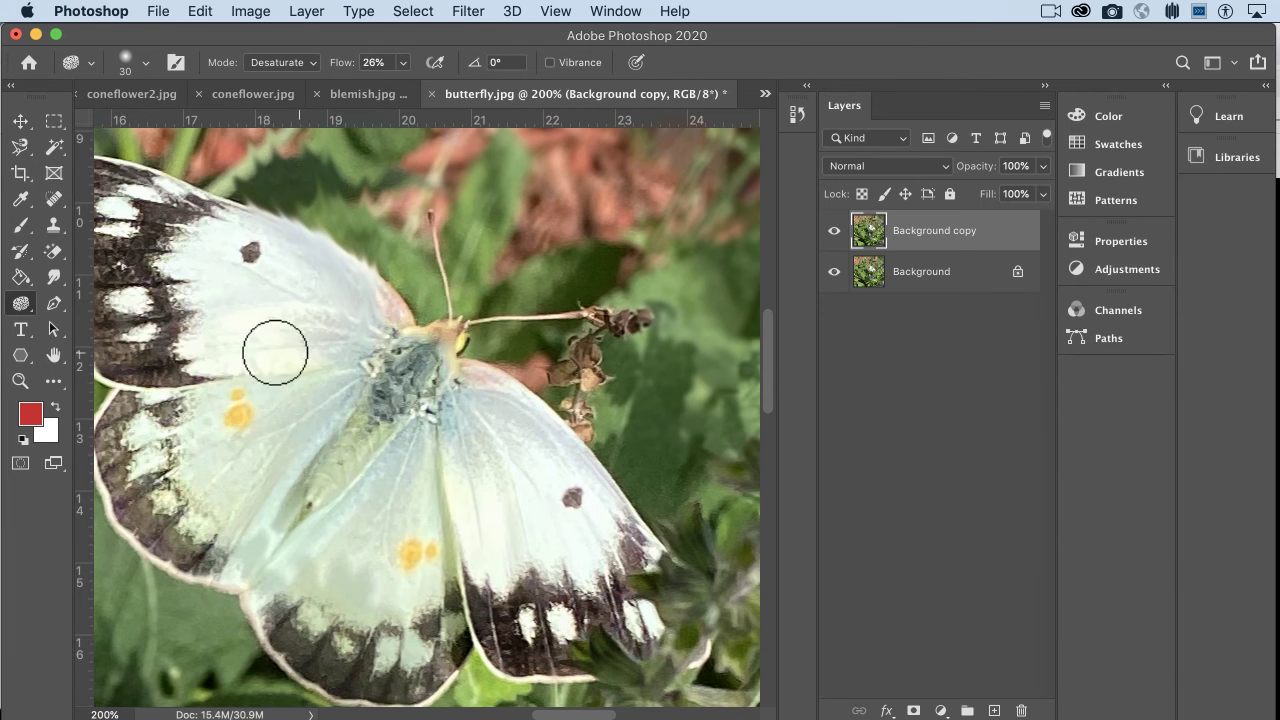
click(305, 63)
click(299, 77)
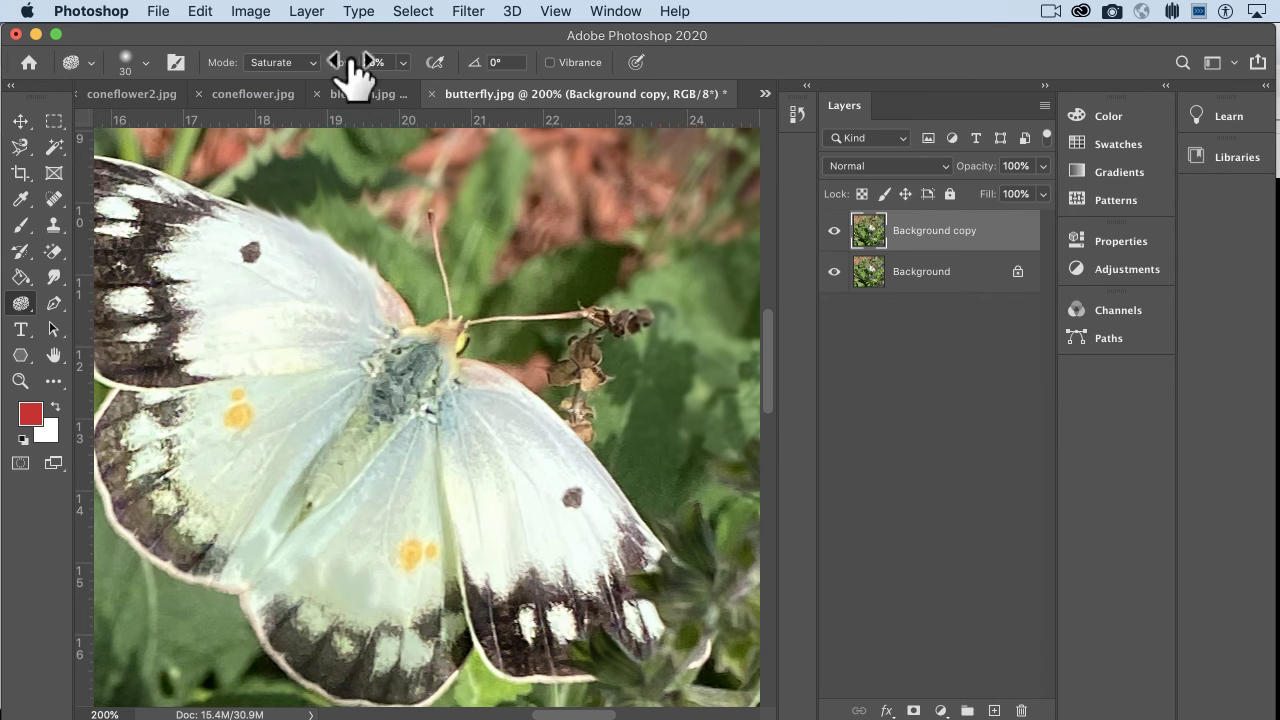
click(549, 63)
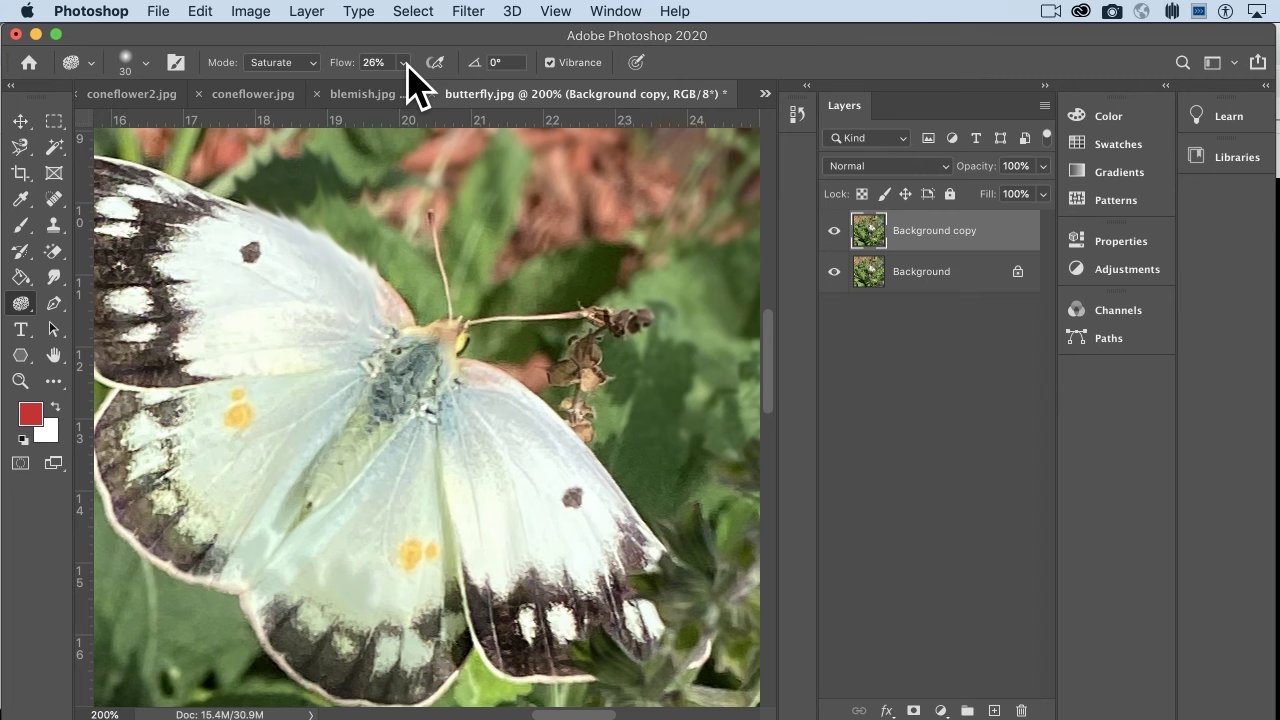
Saturate the colours of the butterfly's wings, orange spots and body with the Sponge tool at 26% flow
click(145, 64)
click(145, 64)
mouse_move(223, 396)
mouse_down()
mouse_move(317, 387)
mouse_move(185, 428)
mouse_move(216, 461)
mouse_move(307, 403)
mouse_move(364, 392)
mouse_move(262, 482)
mouse_move(219, 483)
mouse_move(285, 415)
mouse_move(218, 404)
mouse_move(318, 401)
mouse_move(210, 359)
mouse_move(368, 356)
mouse_move(244, 233)
mouse_move(308, 233)
mouse_move(354, 283)
mouse_move(346, 549)
mouse_move(394, 489)
mouse_move(403, 542)
mouse_move(438, 566)
mouse_move(503, 525)
mouse_move(452, 375)
mouse_move(524, 482)
mouse_move(491, 427)
mouse_move(491, 393)
mouse_move(463, 364)
mouse_move(546, 421)
mouse_move(593, 485)
mouse_move(455, 356)
mouse_up()
Hide and show the Background copy layer repeatedly to compare the saturated butterfly with the original, leaving the layer visible
click(835, 231)
click(835, 231)
click(835, 231)
click(835, 231)
click(835, 231)
click(835, 231)
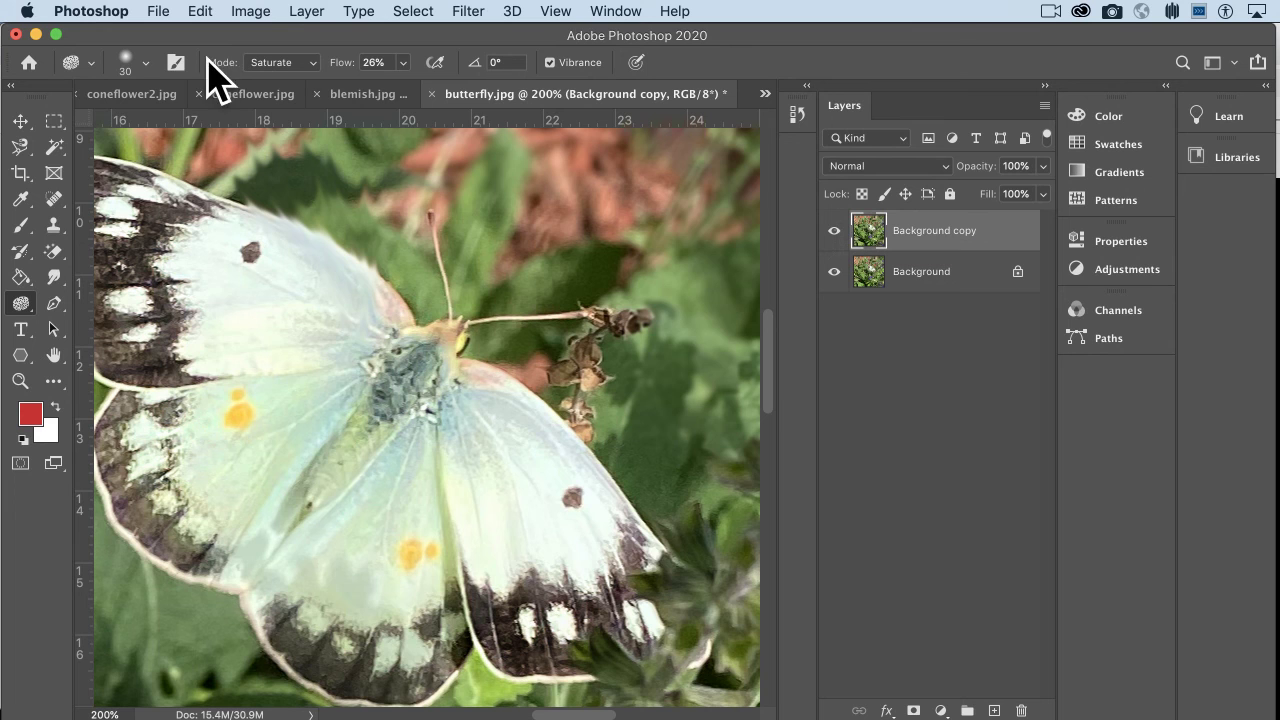
Switch the Sponge tool's mode to Desaturate
right_click(21, 303)
click(314, 62)
click(300, 46)
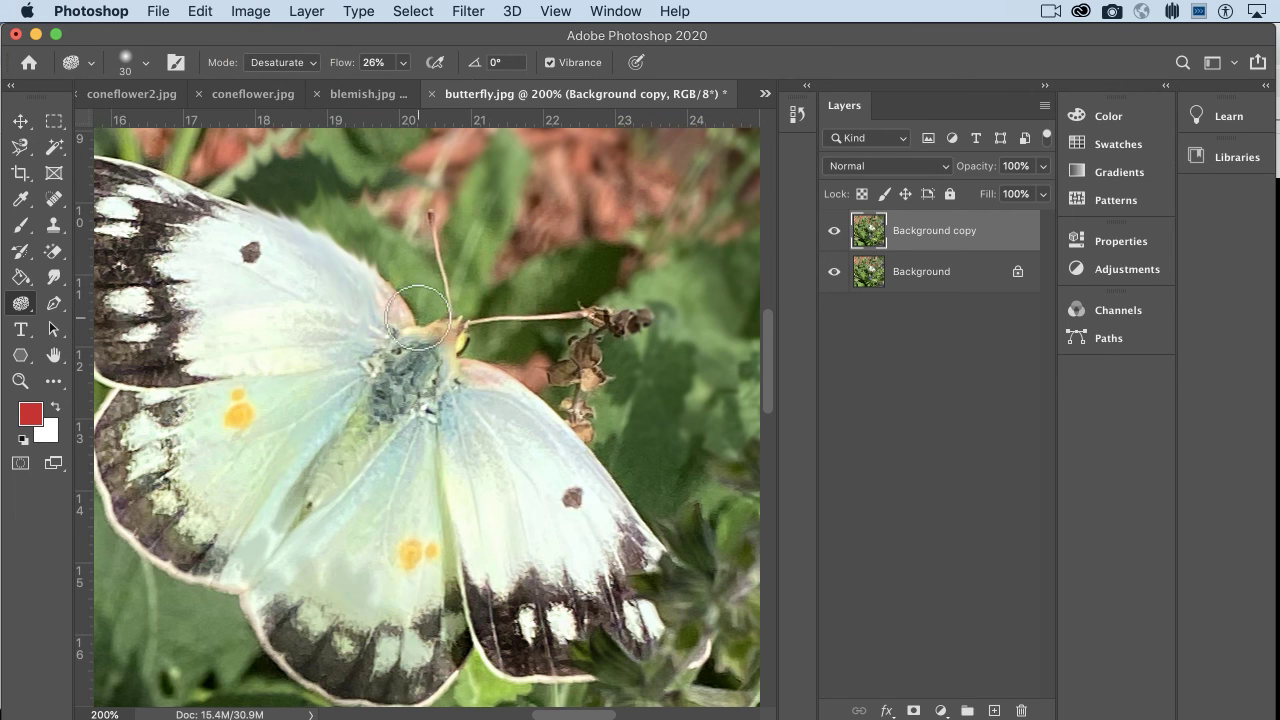
Set the Sponge flow to 100% and desaturate the two blurred purple flowers near the photo's upper right edge
scroll(394, 390, left, 1)
scroll(394, 390, left, 5)
scroll(394, 390, right, 15)
scroll(394, 390, down, 6)
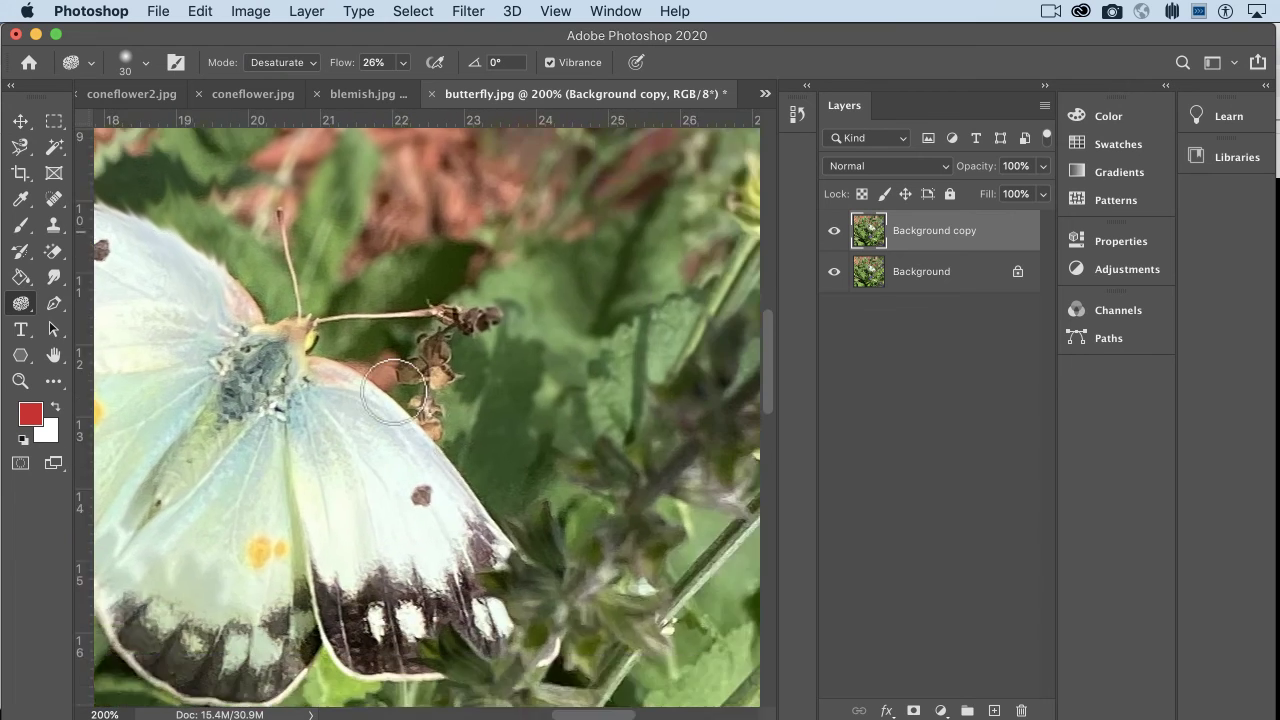
scroll(394, 390, down, 5)
scroll(394, 390, right, 6)
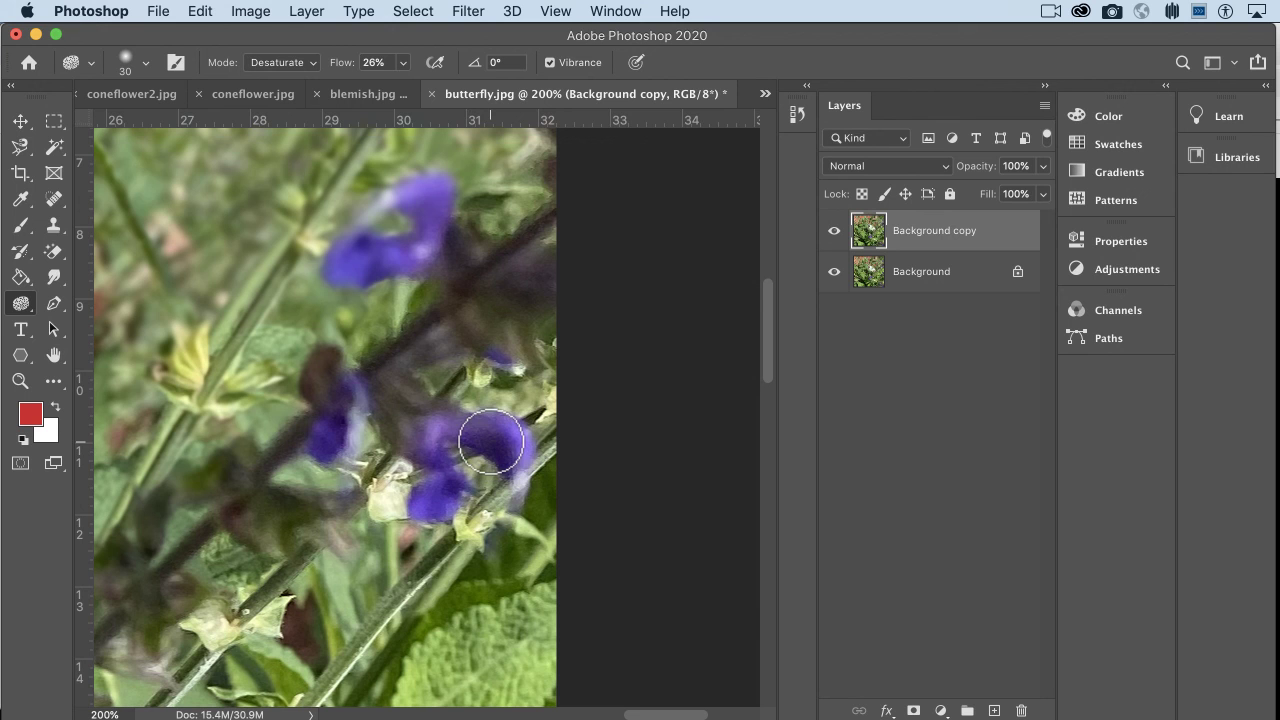
click(403, 62)
drag(414, 84, 504, 110)
click(497, 438)
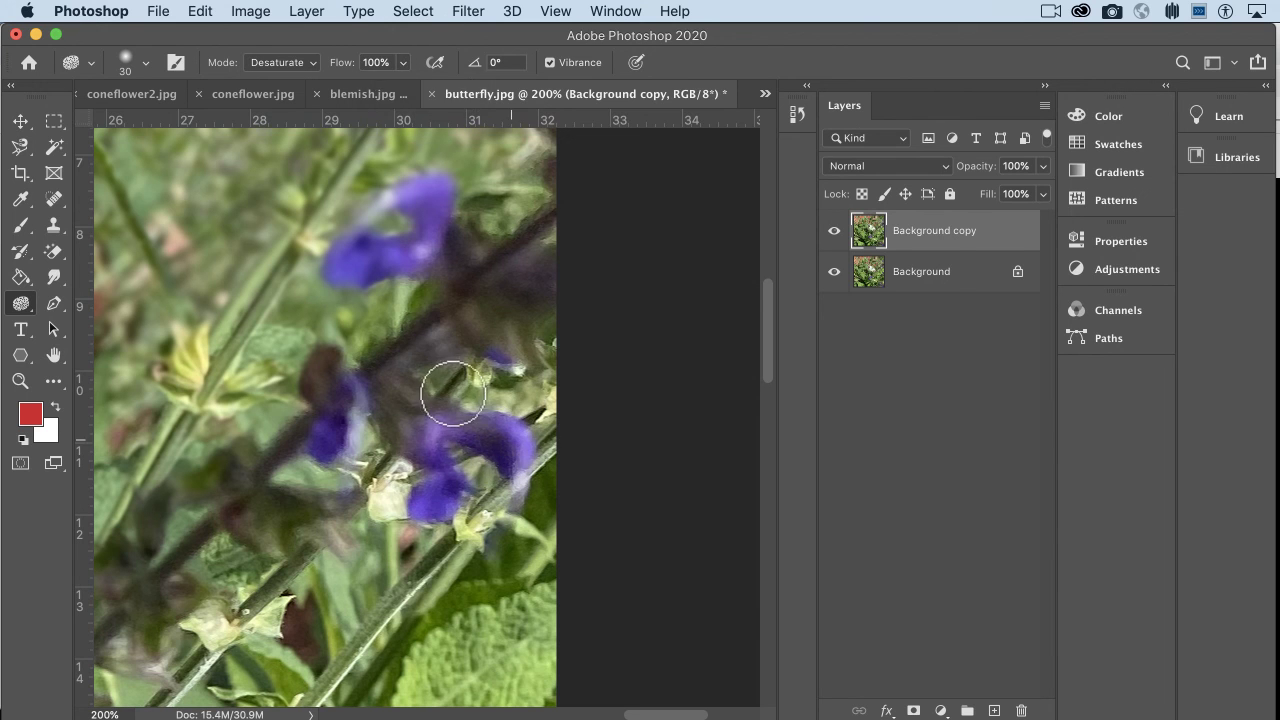
mouse_move(509, 450)
mouse_down()
mouse_move(513, 490)
mouse_move(505, 451)
mouse_move(519, 500)
mouse_move(525, 445)
mouse_move(515, 477)
mouse_move(466, 418)
mouse_move(455, 513)
mouse_move(447, 499)
mouse_move(444, 517)
mouse_move(417, 514)
mouse_move(446, 508)
mouse_move(402, 498)
mouse_move(425, 485)
mouse_move(440, 540)
mouse_move(437, 491)
mouse_up()
mouse_move(433, 229)
mouse_down()
mouse_move(398, 262)
mouse_move(326, 271)
mouse_move(400, 257)
mouse_move(429, 211)
mouse_move(420, 194)
mouse_move(409, 257)
mouse_up()
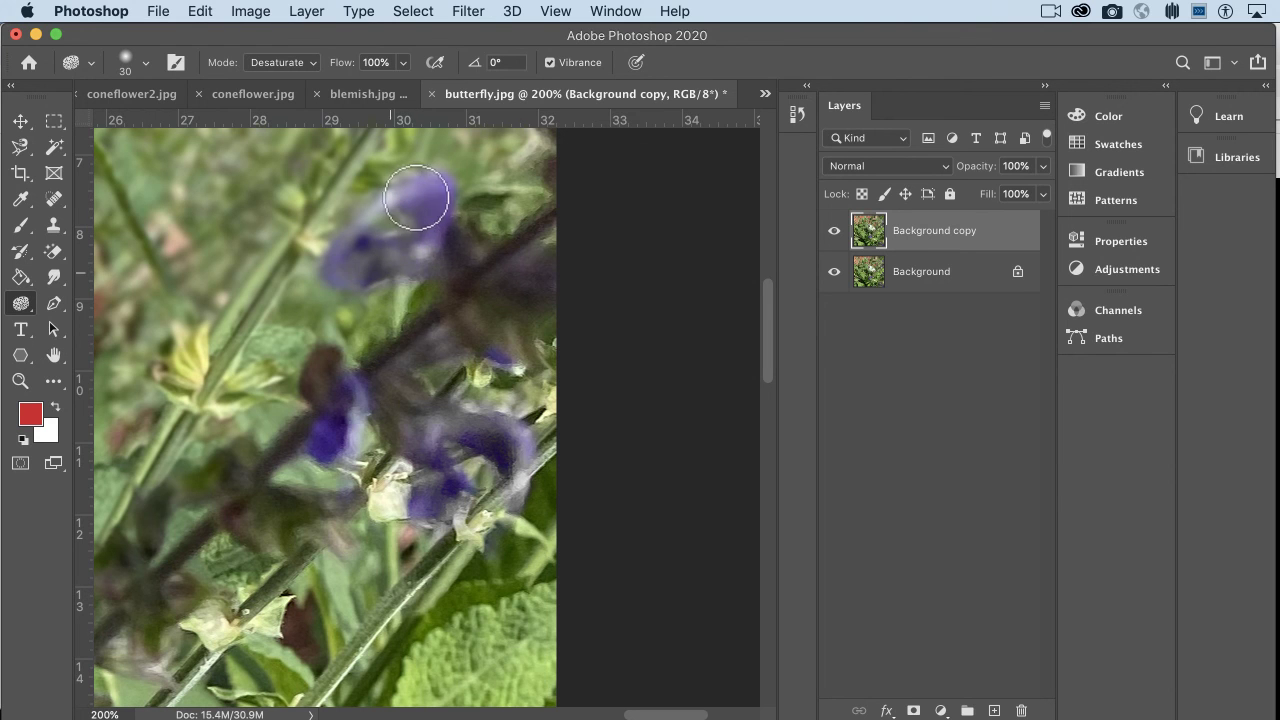
Toggle the Background copy layer's visibility to compare the desaturated flowers with the original, and examine the whole retouched photo
click(834, 231)
click(834, 231)
click(834, 231)
key(super+minus)
key(super+minus)
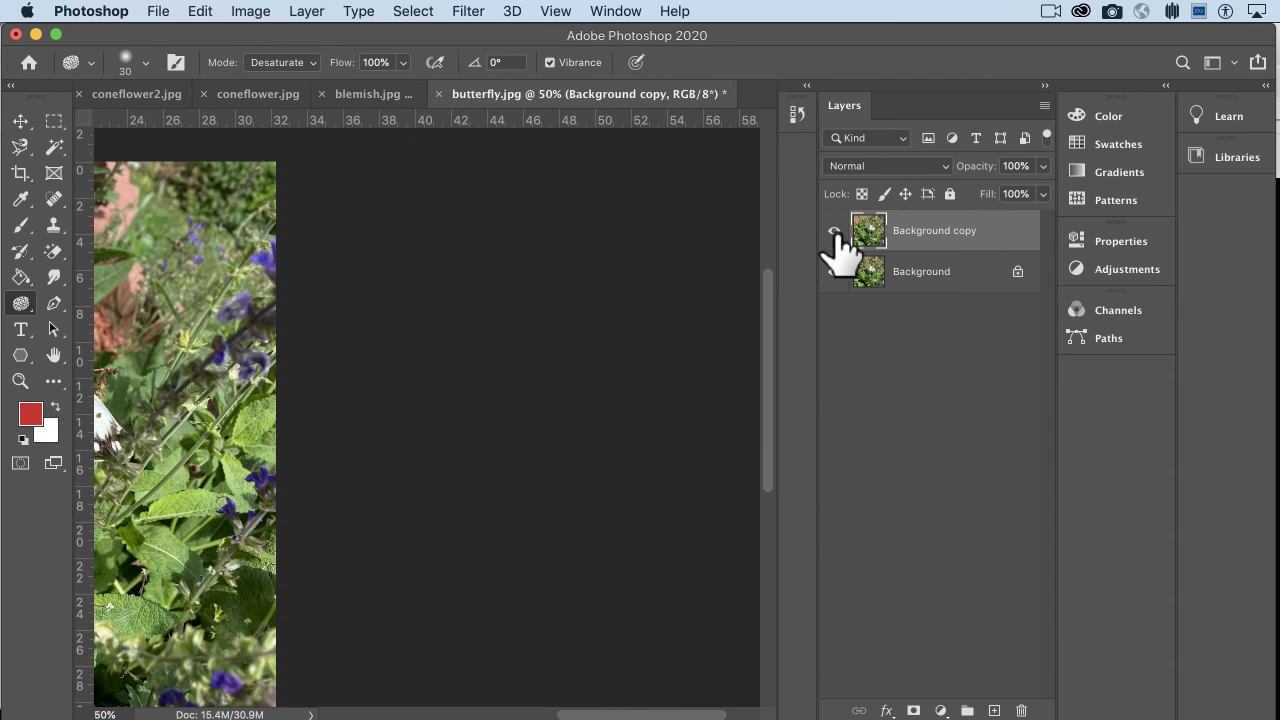
key(super+plus)
key(super+plus)
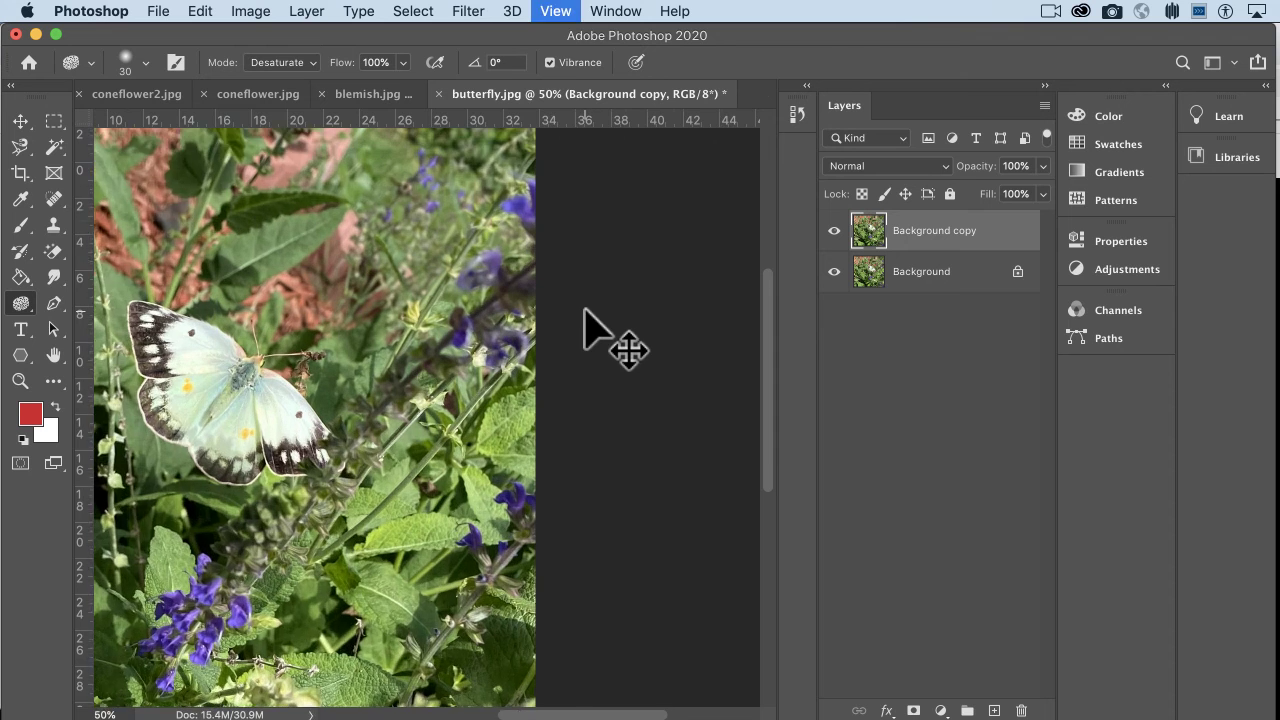
scroll(440, 386, left, 3)
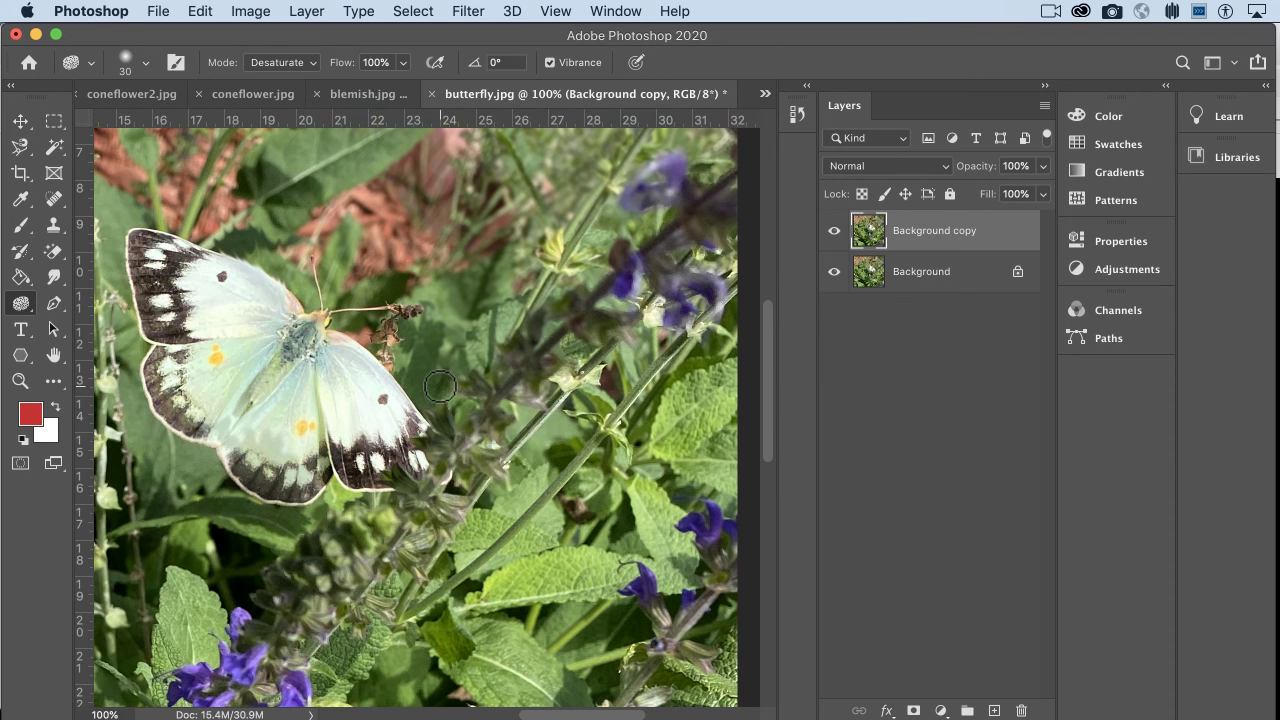